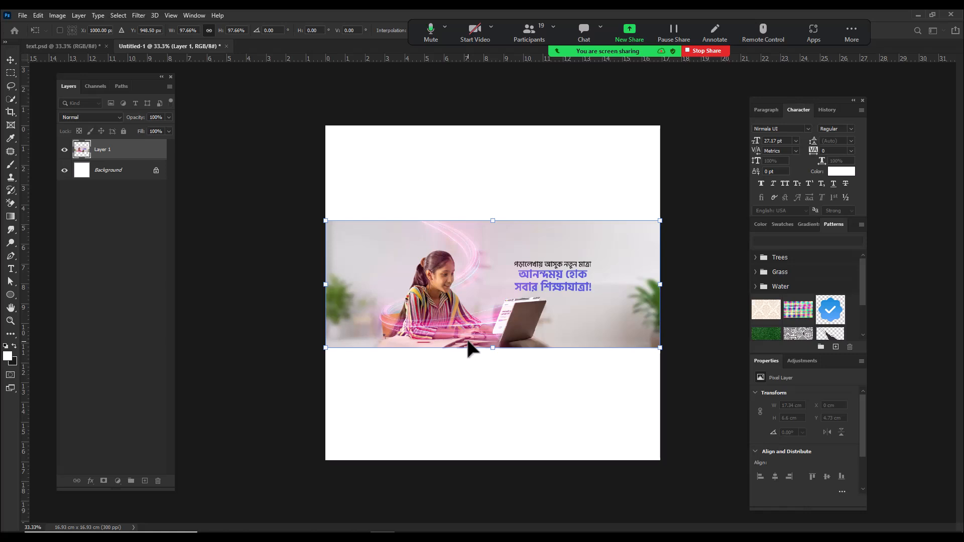
left_click(10, 73)
left_click_drag(490, 295, 566, 339)
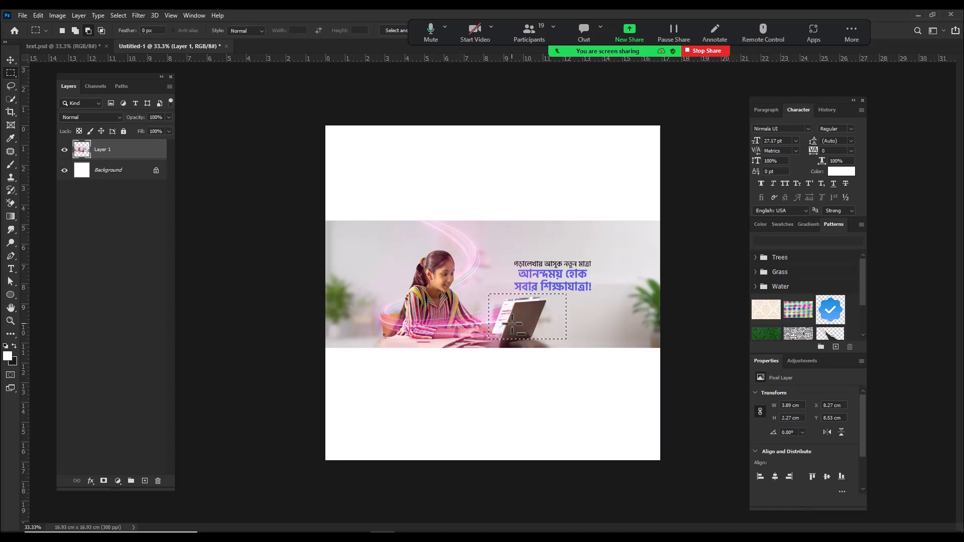
key("ctrl+d")
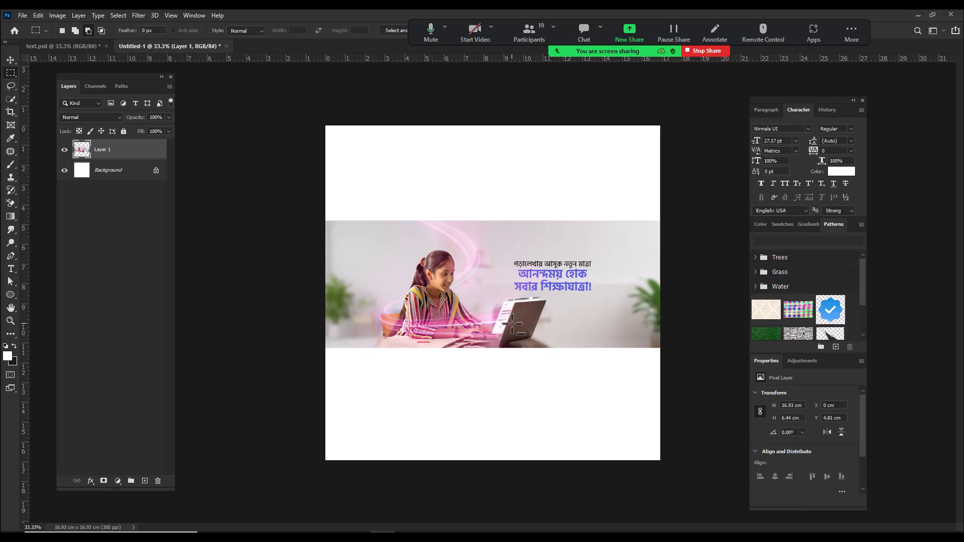
Step: Hide Layer 1 and switch to Chrome to open the Freepik website in a new tab
left_click(64, 150)
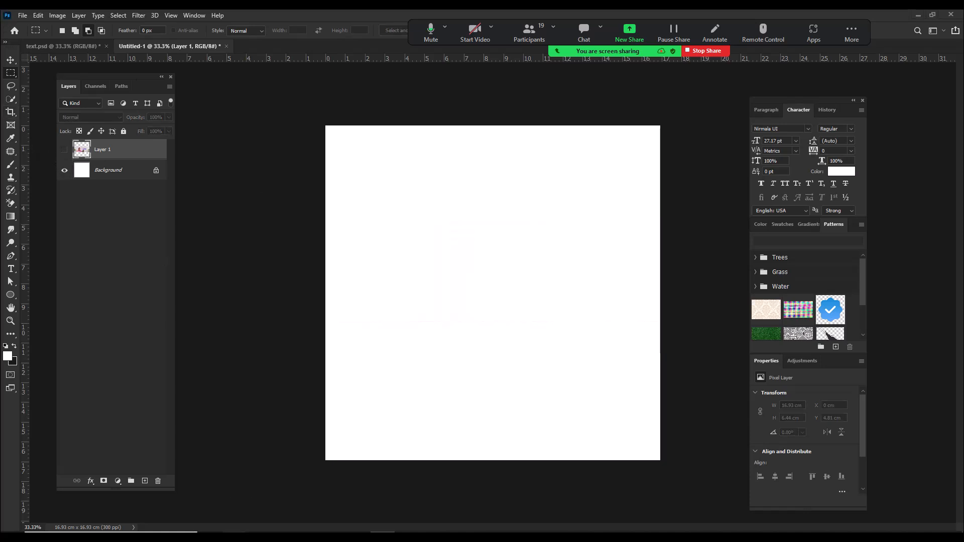
mouse_move(233, 534)
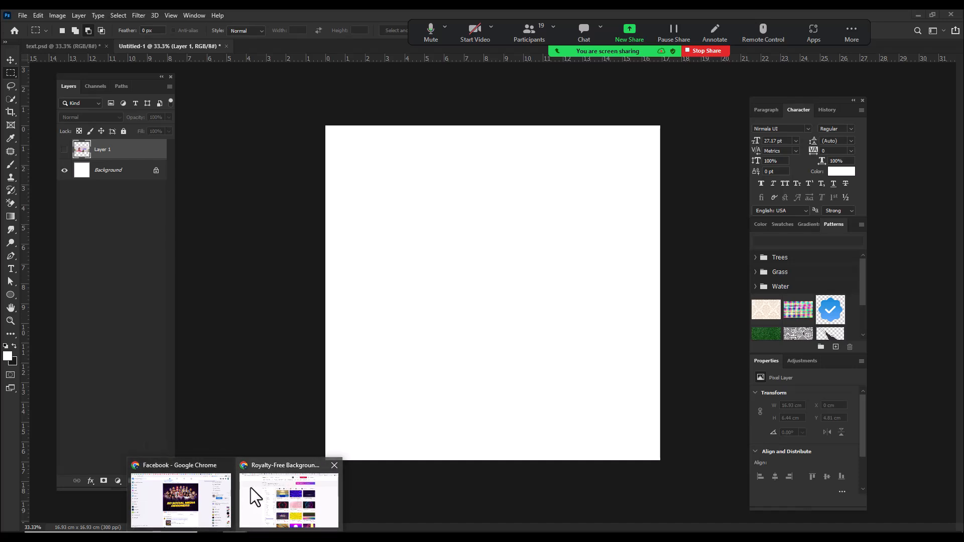
left_click(205, 494)
left_click(816, 15)
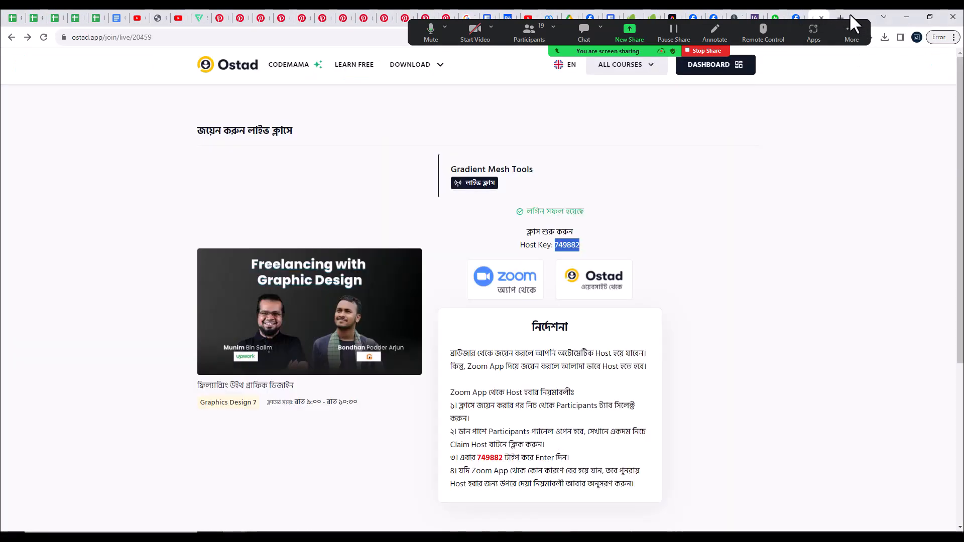
left_click(840, 17)
left_click(311, 38)
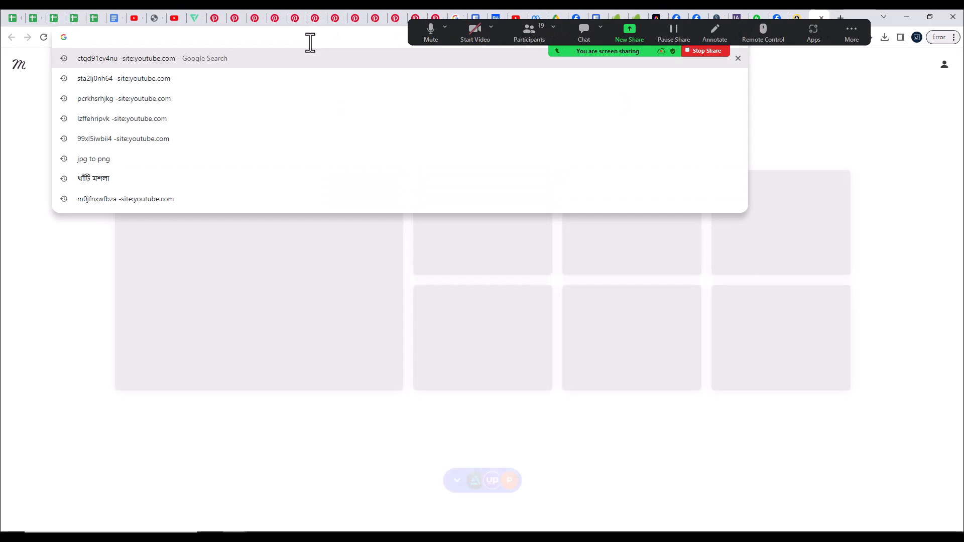
type("free")
key("Return")
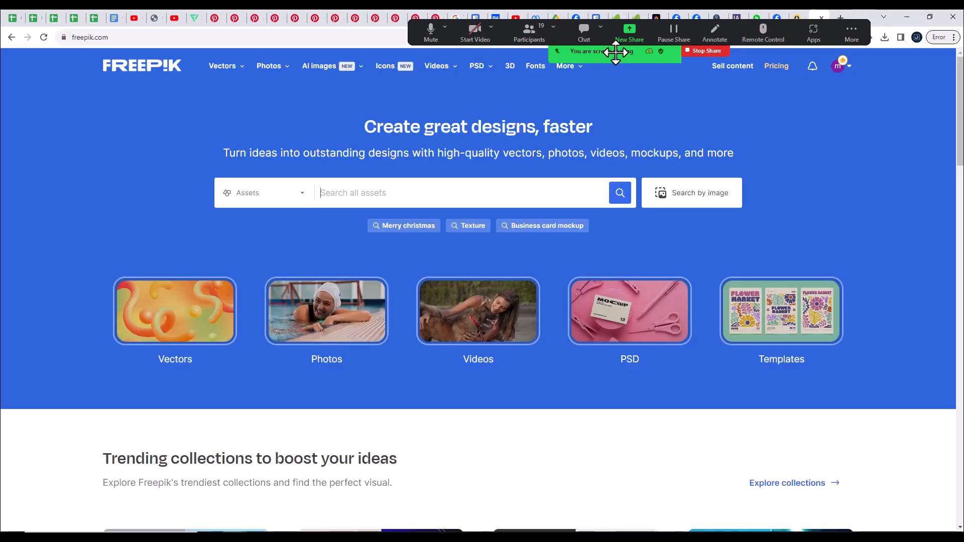
Step: Stop the current Zoom screen share and share Screen 1 again
left_click(697, 50)
left_click(394, 524)
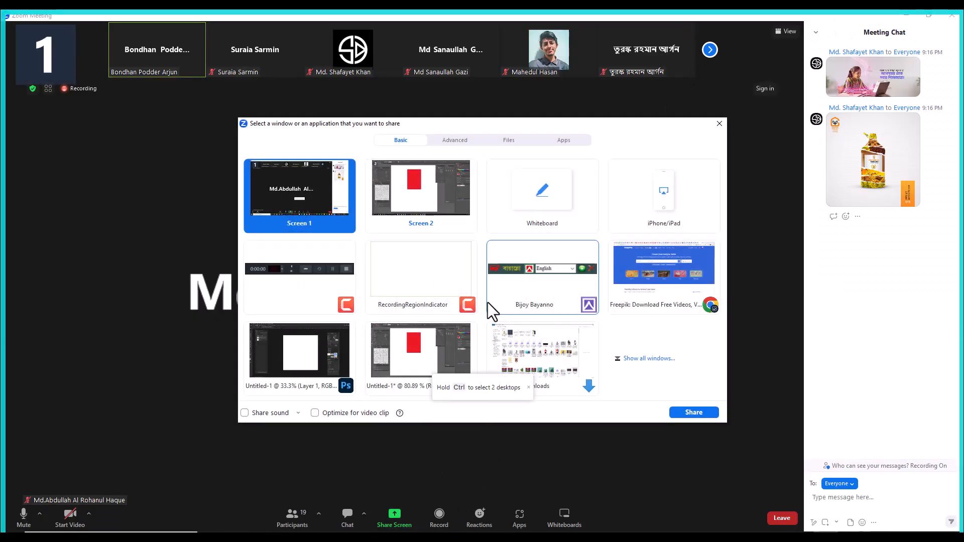
left_click(694, 413)
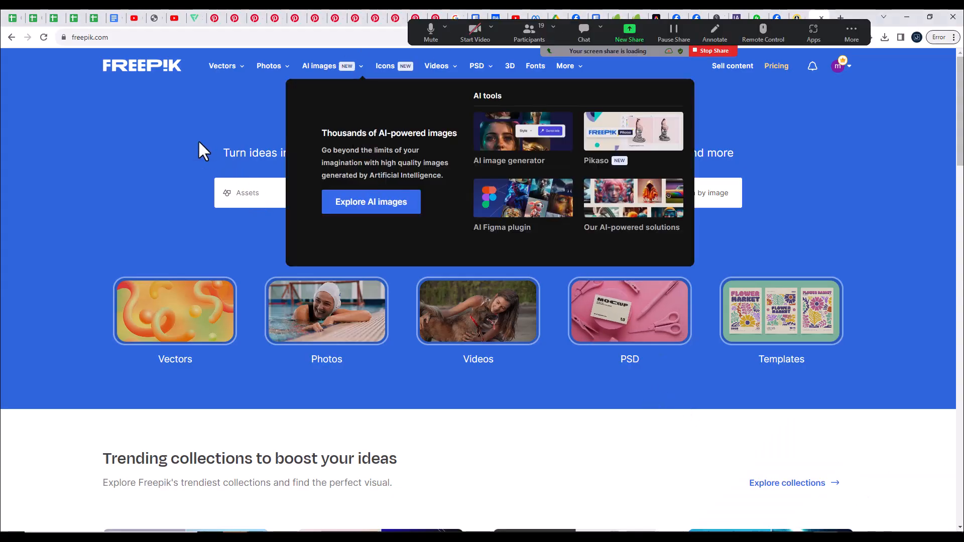
Step: Search Freepik's assets for "laptop model"
left_click(383, 192)
type("laptop mod")
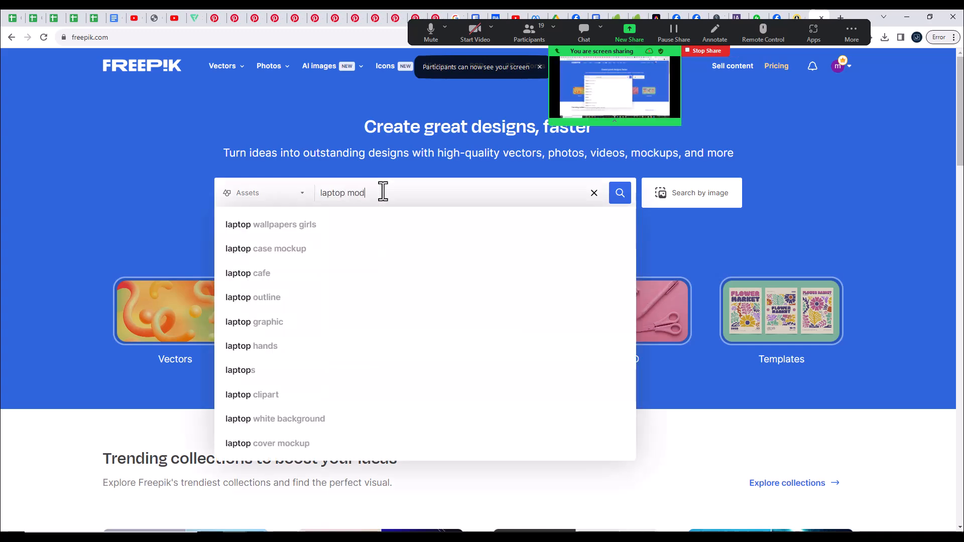
type("el")
key("Return")
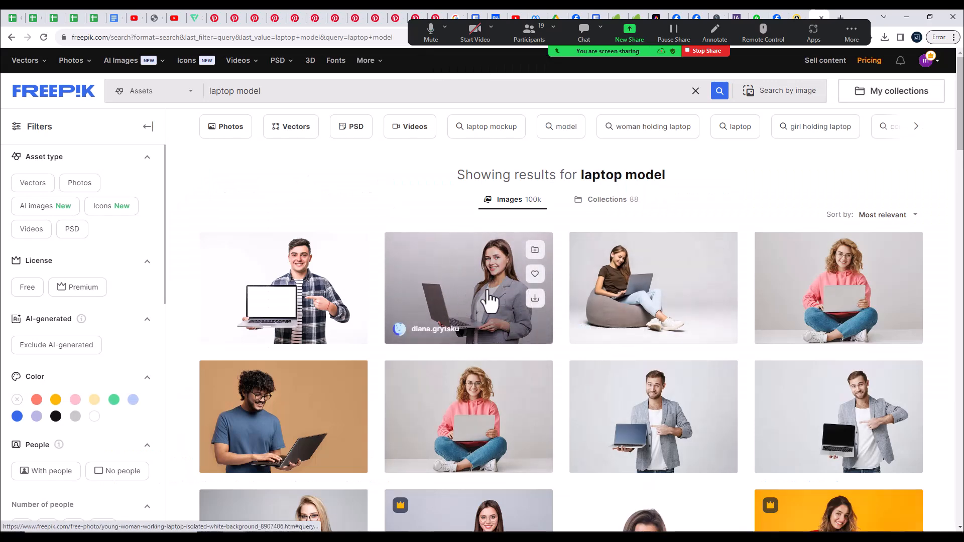
Step: Browse the image results and preview the photo of the woman in a yellow shirt holding a laptop
scroll(529, 294, "down", 3)
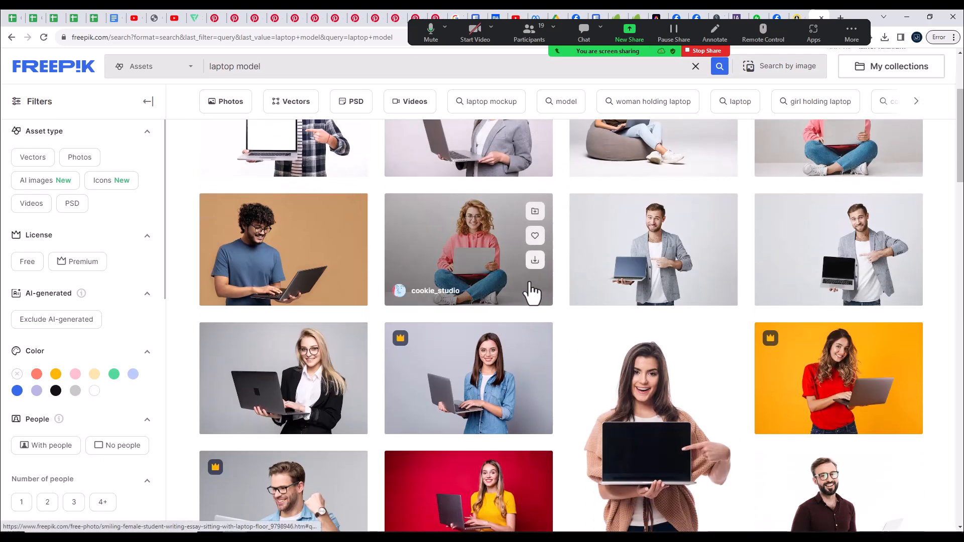
scroll(530, 294, "down", 6)
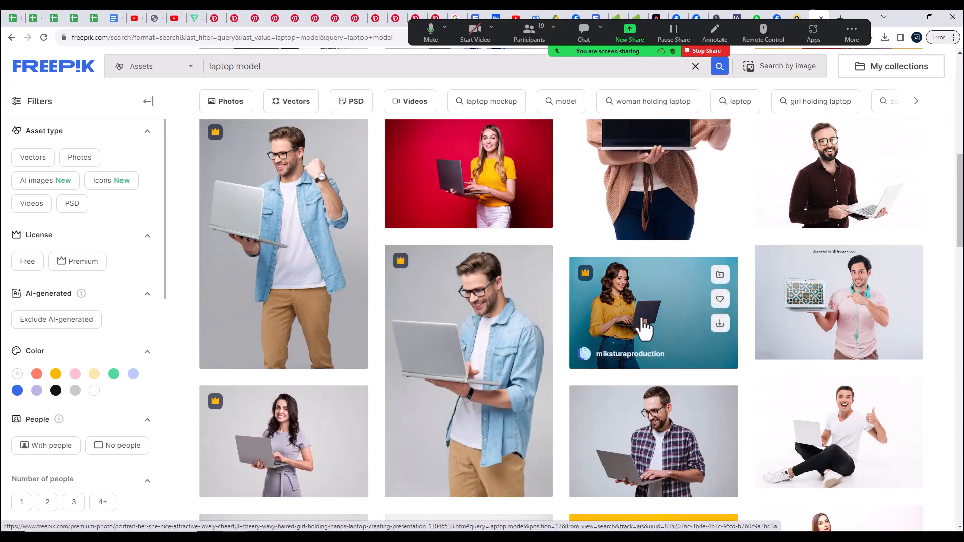
left_click(644, 328)
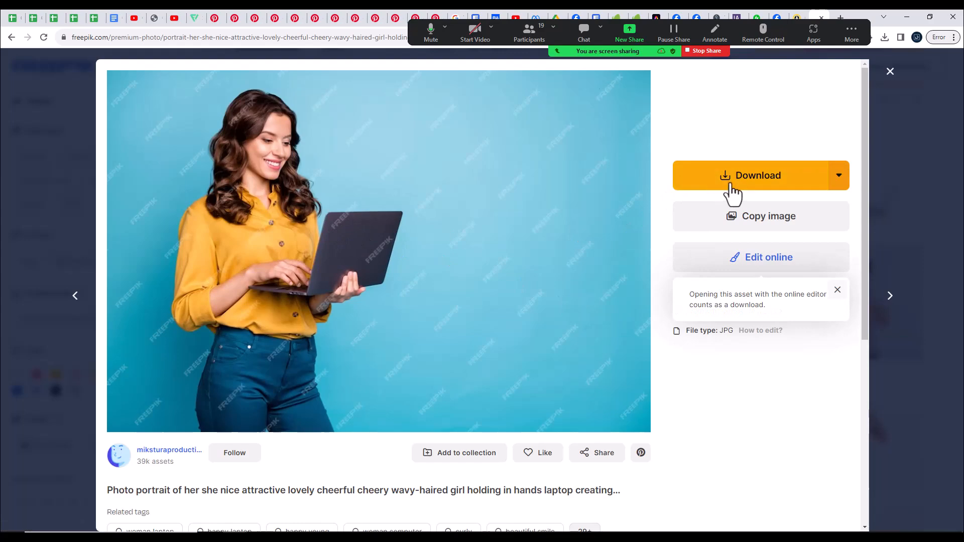
left_click(898, 154)
scroll(653, 244, "down", 5)
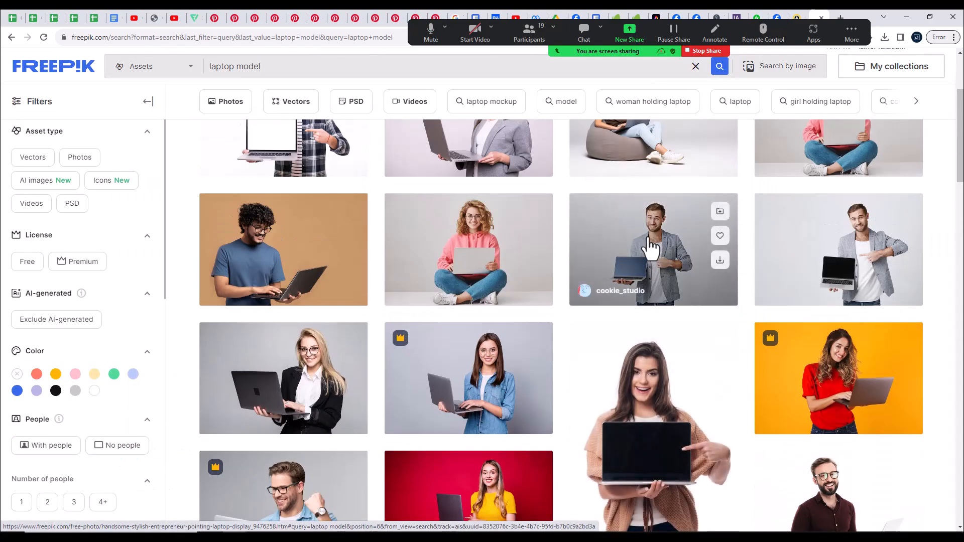
scroll(650, 246, "up", 5)
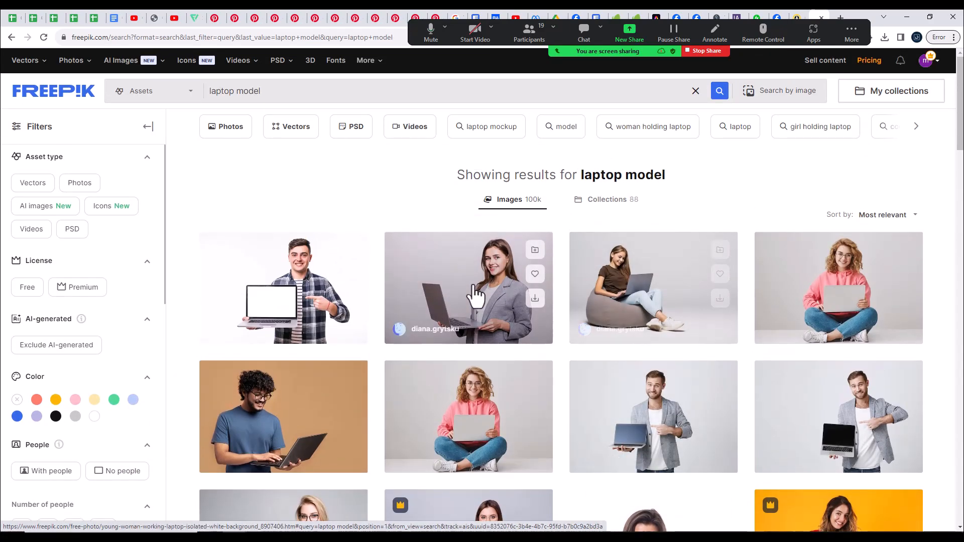
Step: Download the photo of the young woman in a grey blazer holding a laptop and close its preview
left_click(472, 284)
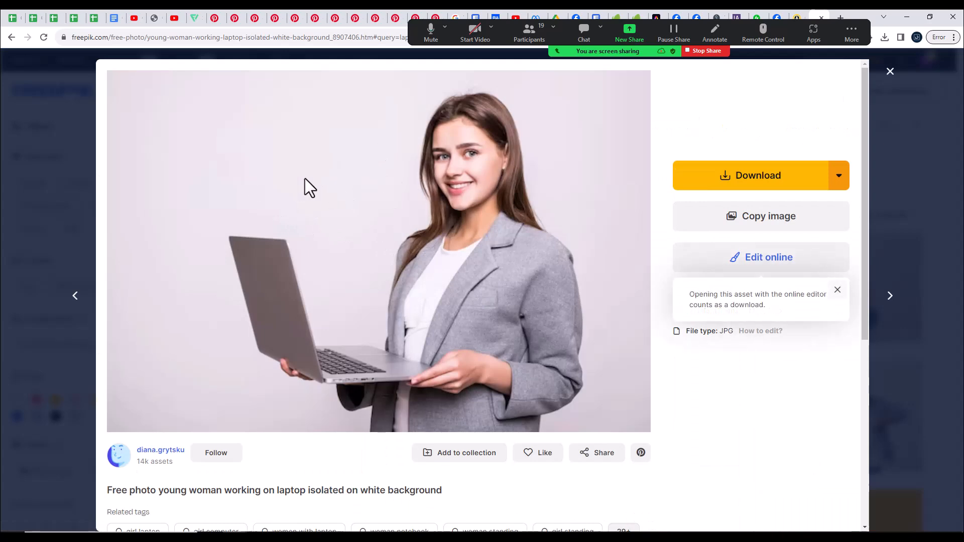
left_click(675, 186)
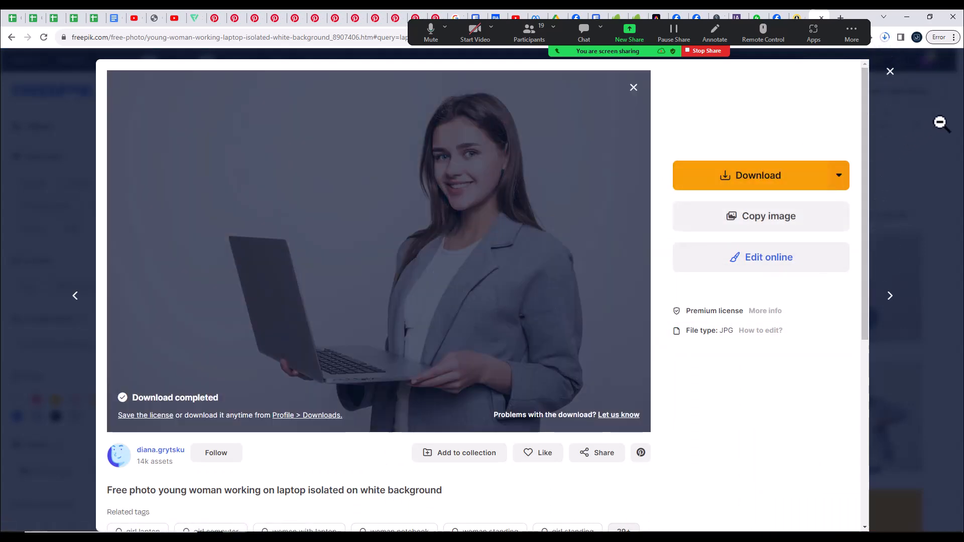
left_click(940, 122)
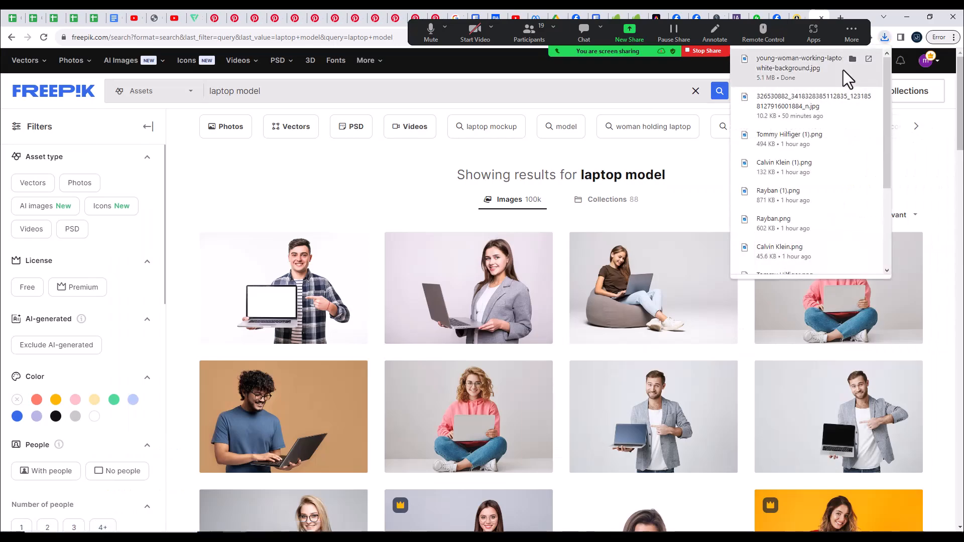
Step: Download the photo of the wavy-haired woman in a yellow shirt holding a laptop against a blue background
scroll(703, 271, "down", 6)
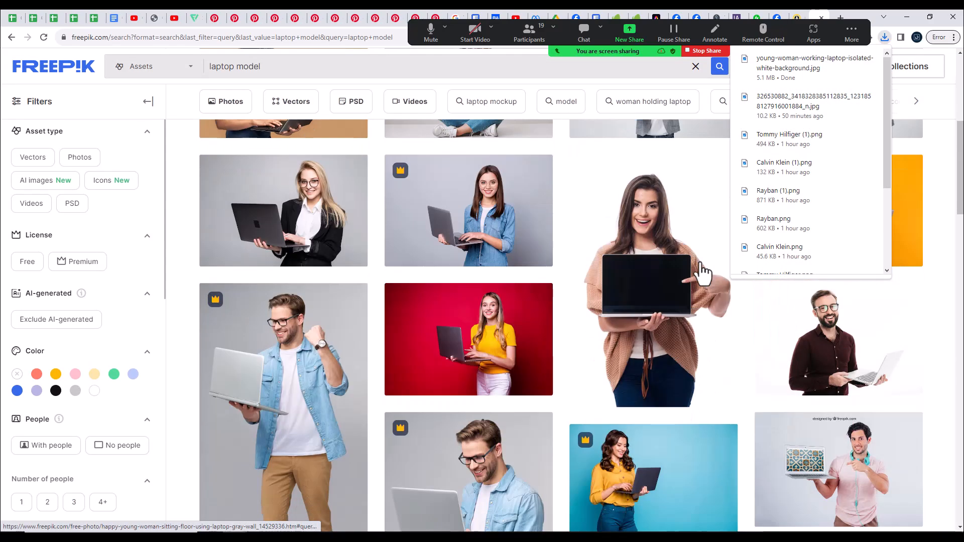
scroll(703, 271, "down", 3)
left_click(688, 284)
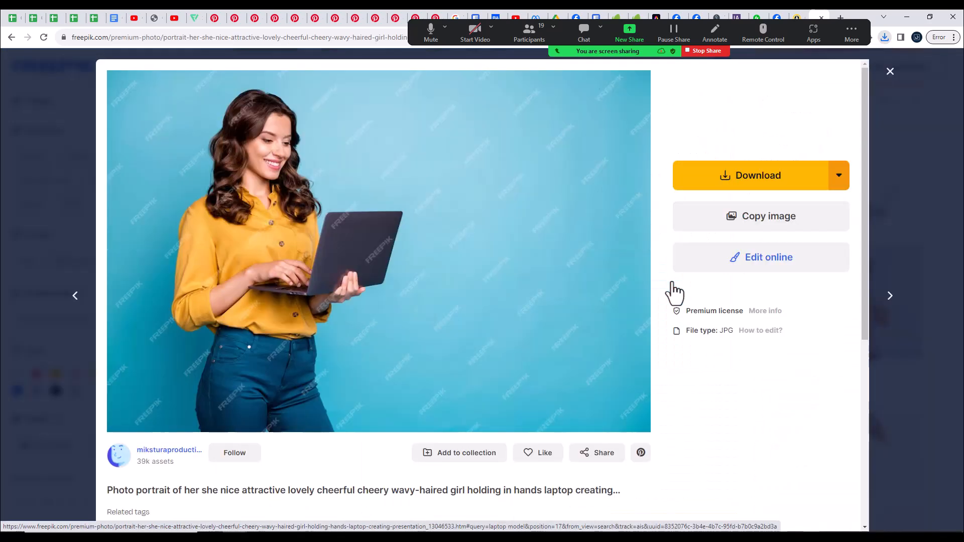
left_click(716, 182)
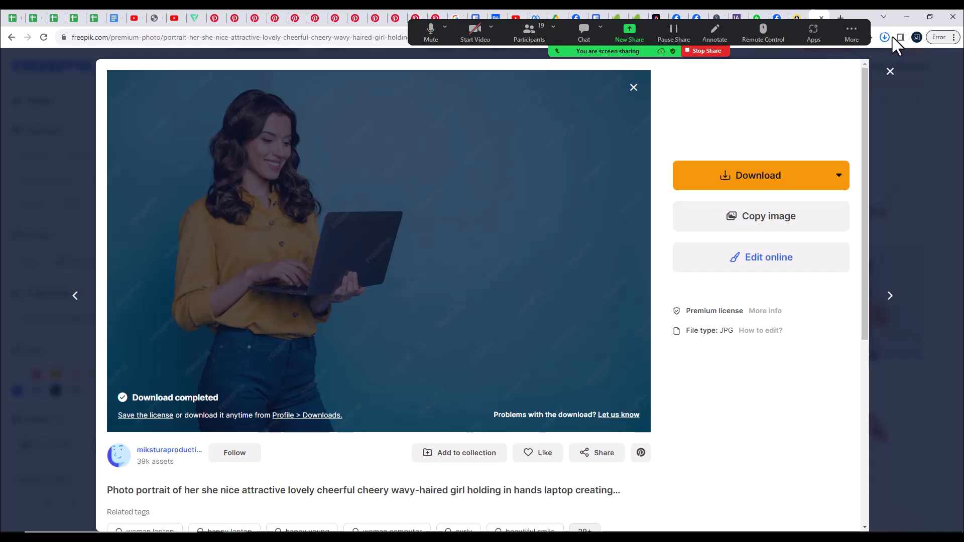
Step: Place the downloaded yellow-shirt woman photo into the Untitled-1 Photoshop document, scaled to 40.65% with the woman inside the canvas
left_click(885, 37)
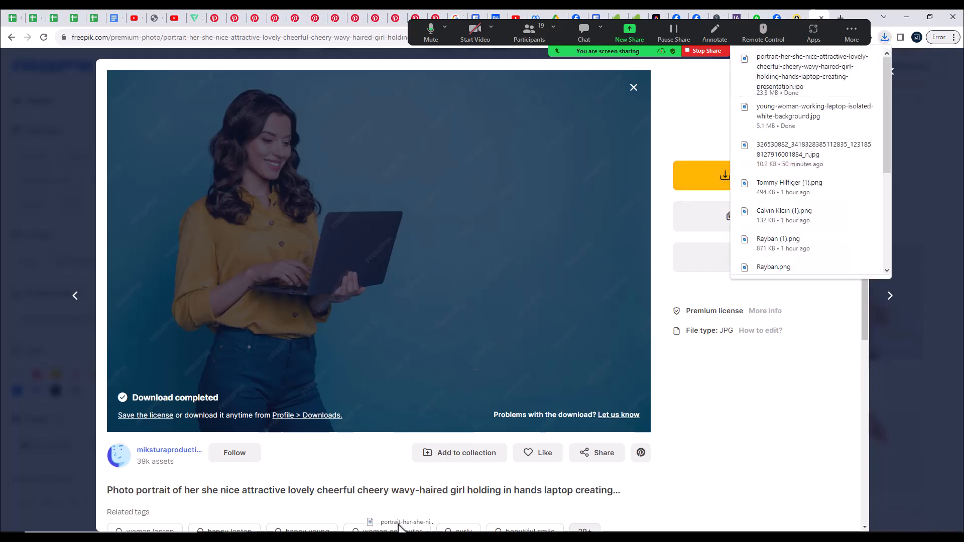
left_click_drag(383, 531, 501, 339)
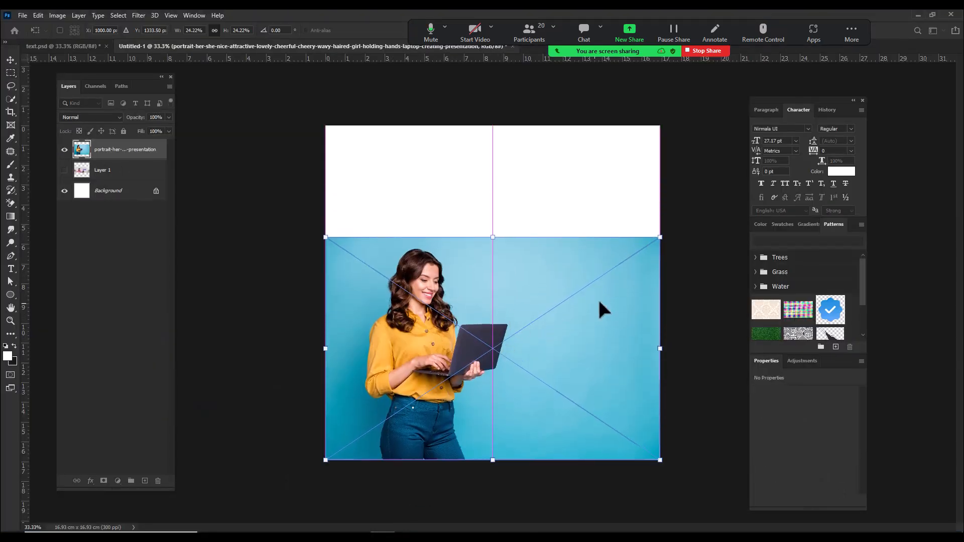
left_click_drag(659, 237, 902, 115)
left_click_drag(577, 158, 577, 252)
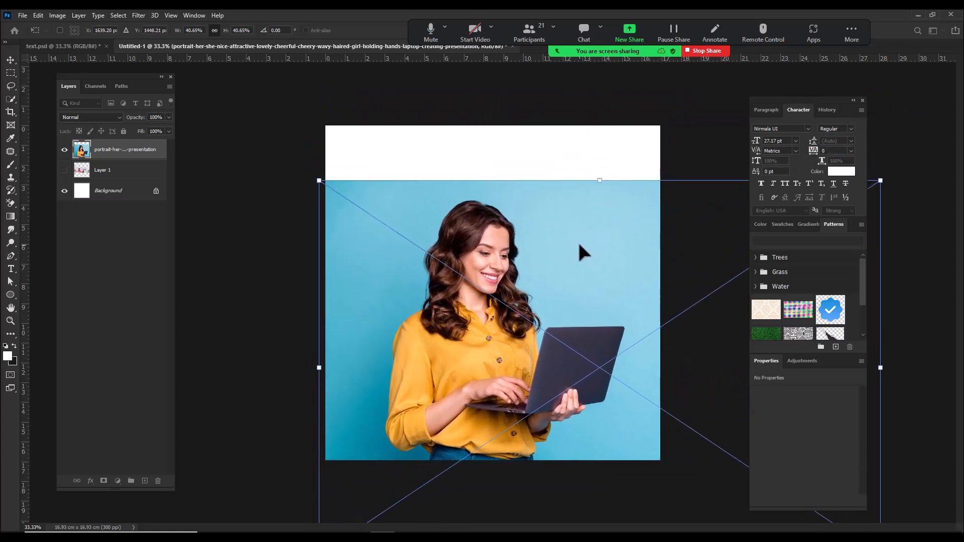
key("Return")
key("m")
Step: Check the participant list of the Zoom meeting
left_click(529, 33)
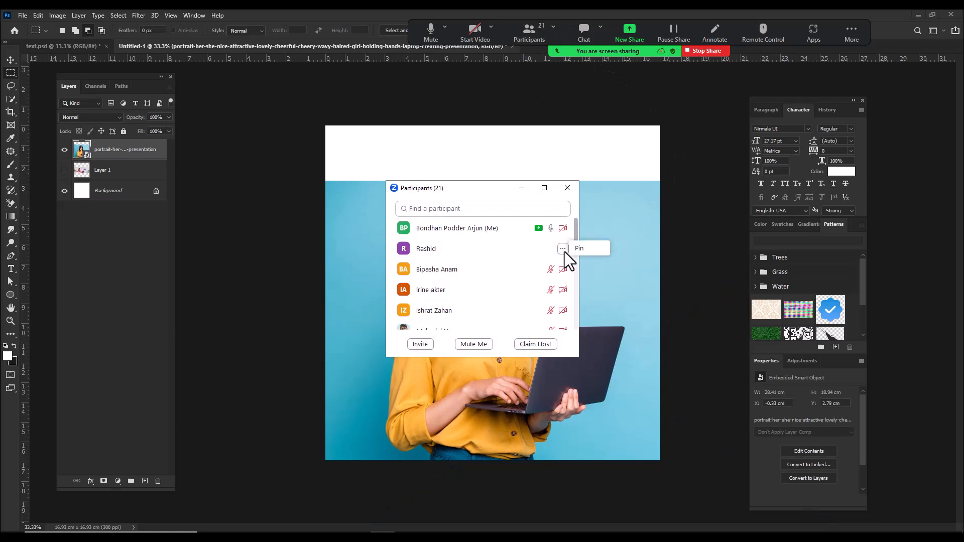
left_click(567, 187)
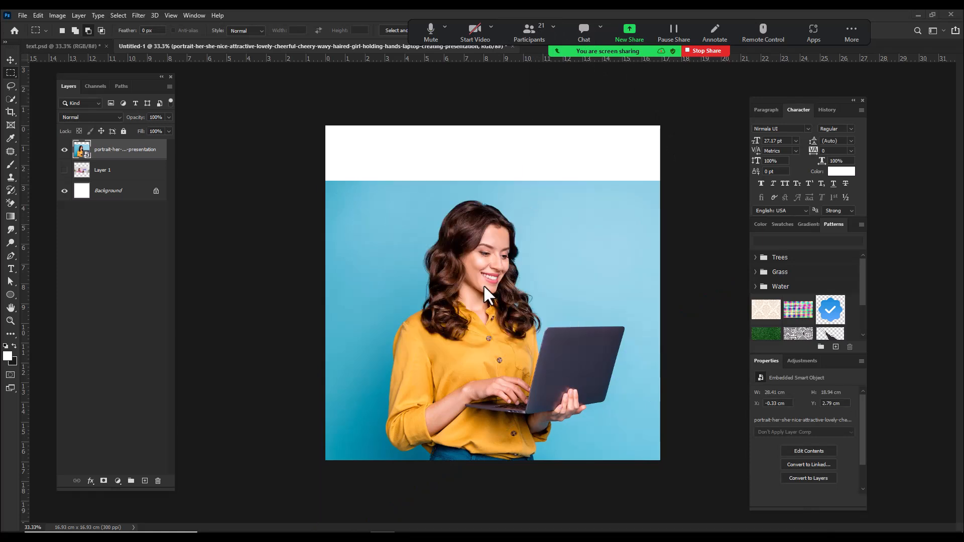
Step: Move the placed photo up about 2 cm and open its smart object contents for editing
left_click(10, 59)
left_click_drag(535, 284, 535, 243)
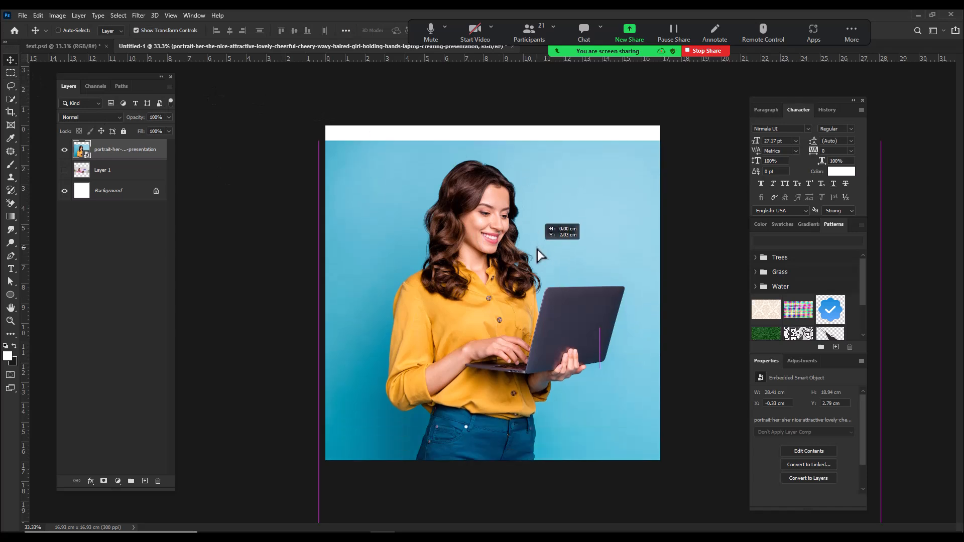
double_click(83, 155)
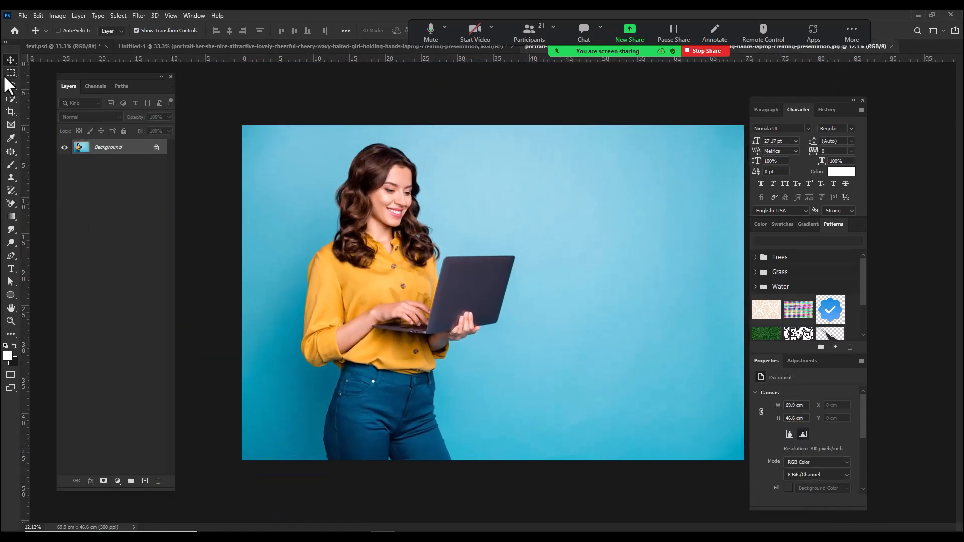
Step: Select the woman and her laptop with a rectangular Object Selection around the whole figure
left_click(11, 96)
left_click(41, 103)
left_click_drag(260, 140, 535, 459)
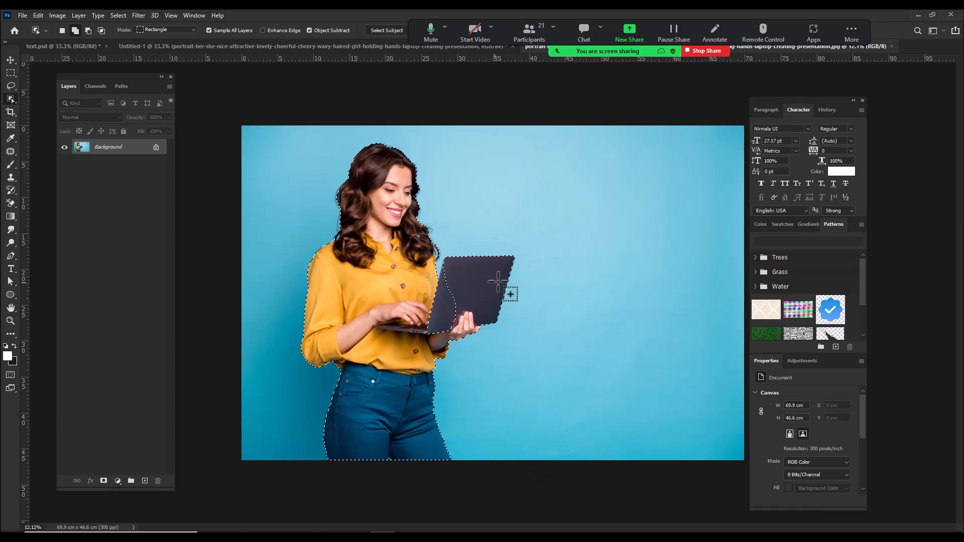
Step: Refine the selection around the laptop with Object Selection and Lasso so that it covers the whole laptop surface
scroll(440, 240, "up", 2)
left_click_drag(279, 195, 468, 424)
left_click_drag(385, 317, 480, 433)
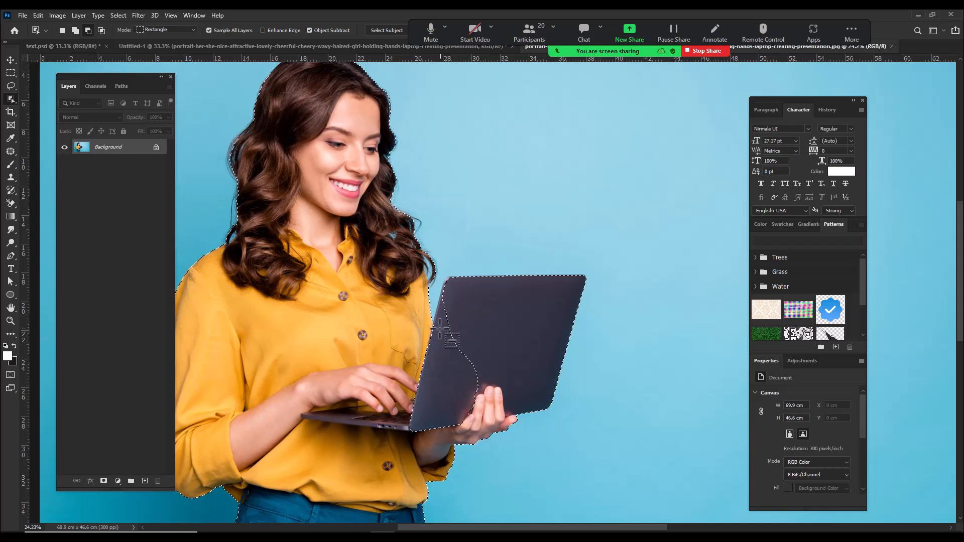
left_click_drag(399, 310, 481, 391)
left_click_drag(435, 292, 473, 362)
left_click_drag(441, 256, 495, 348)
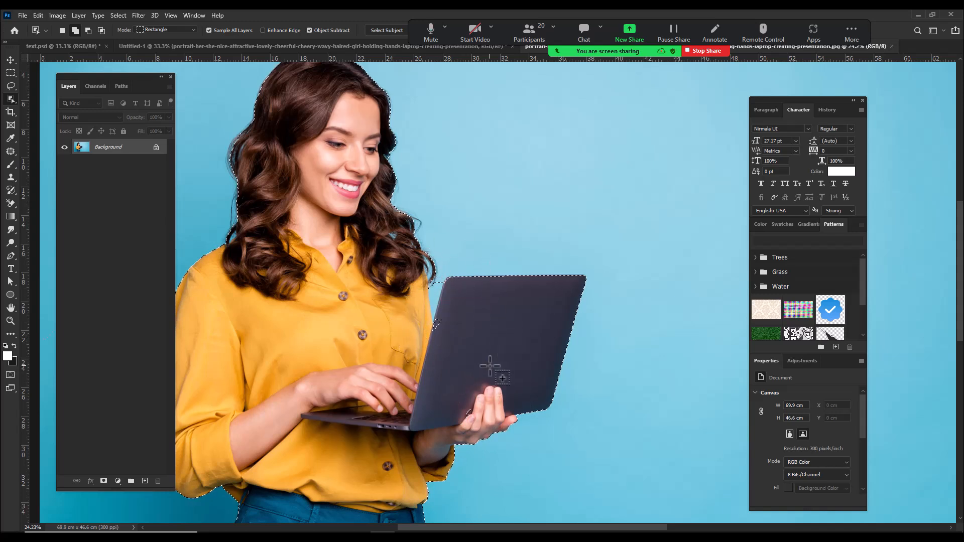
left_click_drag(430, 317, 444, 374)
left_click(444, 373)
left_click(10, 86)
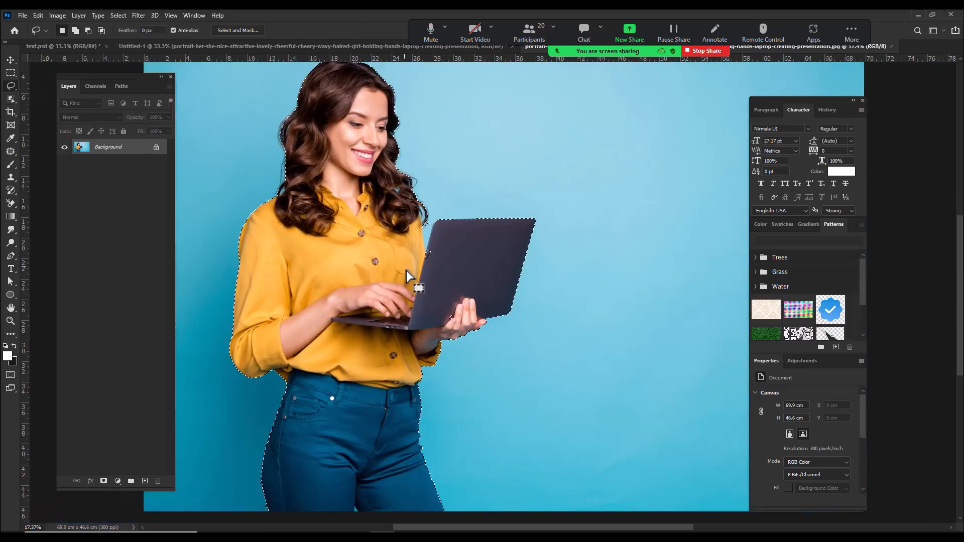
key("shift")
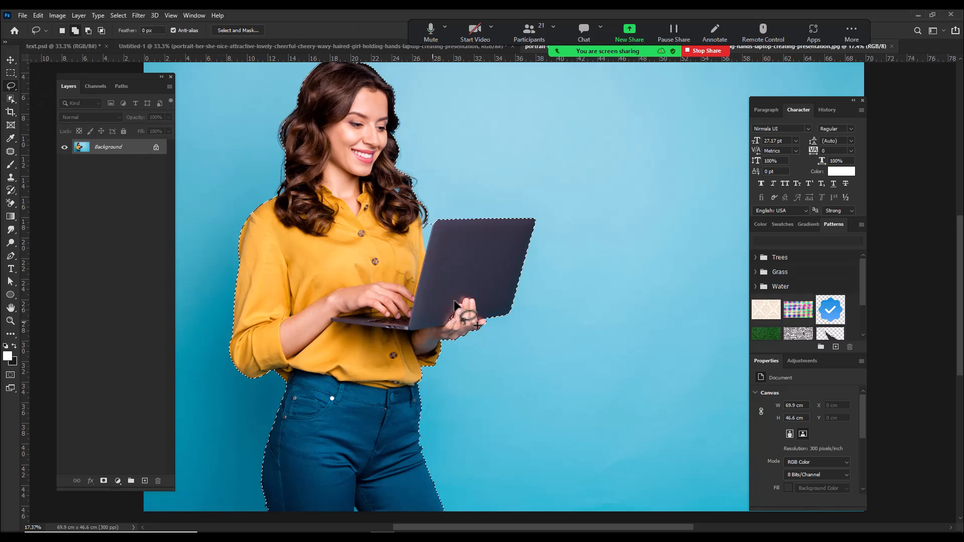
Step: Refine the selection edge around the woman's hair in Select and Mask with an enlarged Refine Edge Brush
left_click(235, 30)
scroll(236, 236, "up", 5)
mouse_move(236, 236)
left_mouse_down()
mouse_move(242, 298)
mouse_move(259, 284)
mouse_move(269, 229)
mouse_move(252, 137)
mouse_move(297, 115)
mouse_move(280, 102)
mouse_move(303, 128)
left_mouse_up()
key("bracketright")
key("bracketright")
key("bracketright")
key("bracketright")
key("bracketright")
key("bracketright")
key("bracketright")
key("bracketright")
key("bracketright")
key("bracketright")
key("bracketright")
key("bracketright")
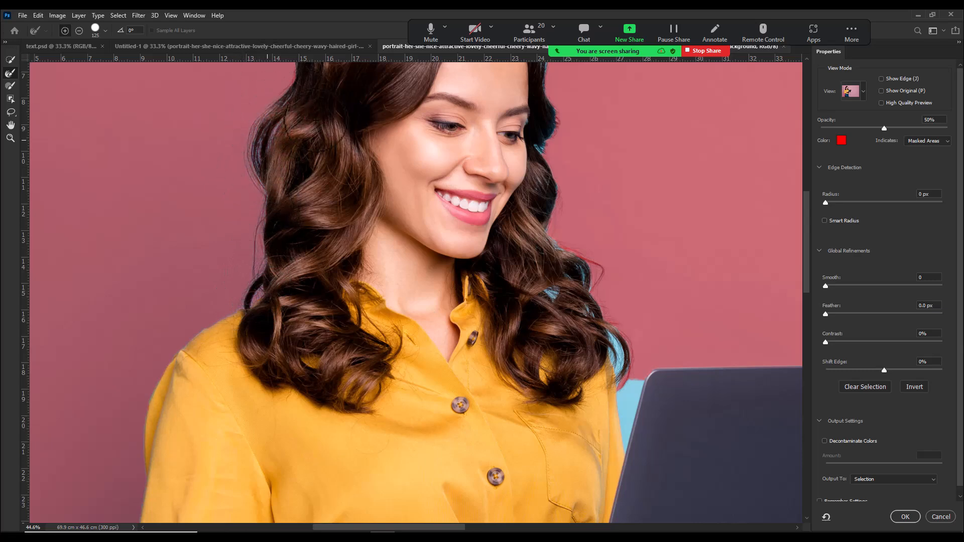
mouse_move(293, 75)
left_mouse_down()
mouse_move(288, 221)
mouse_move(329, 311)
mouse_move(372, 211)
mouse_move(488, 200)
mouse_move(544, 228)
mouse_move(604, 313)
mouse_move(596, 404)
mouse_move(582, 401)
left_mouse_up()
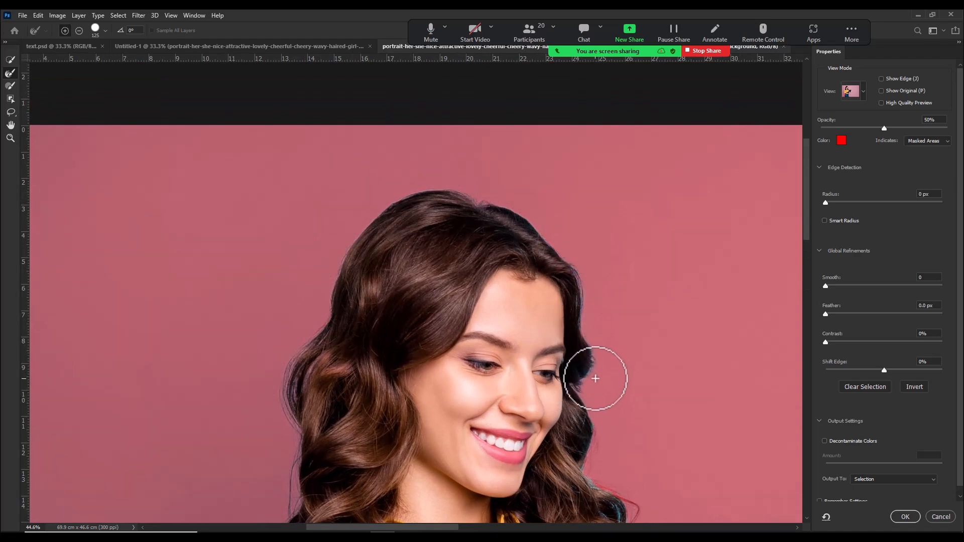
left_click_drag(581, 398, 499, 284)
mouse_move(477, 325)
left_mouse_down()
mouse_move(533, 370)
mouse_move(486, 396)
mouse_move(484, 412)
mouse_move(564, 458)
mouse_move(551, 332)
mouse_move(555, 402)
mouse_move(567, 320)
mouse_move(547, 275)
mouse_move(484, 236)
left_mouse_up()
Step: Review the arm and jeans edges and output the refined selection as a new layer with a layer mask
left_click_drag(524, 507, 507, 403)
mouse_move(427, 512)
left_mouse_down()
mouse_move(472, 349)
mouse_move(474, 374)
left_mouse_up()
left_click_drag(441, 330, 447, 357)
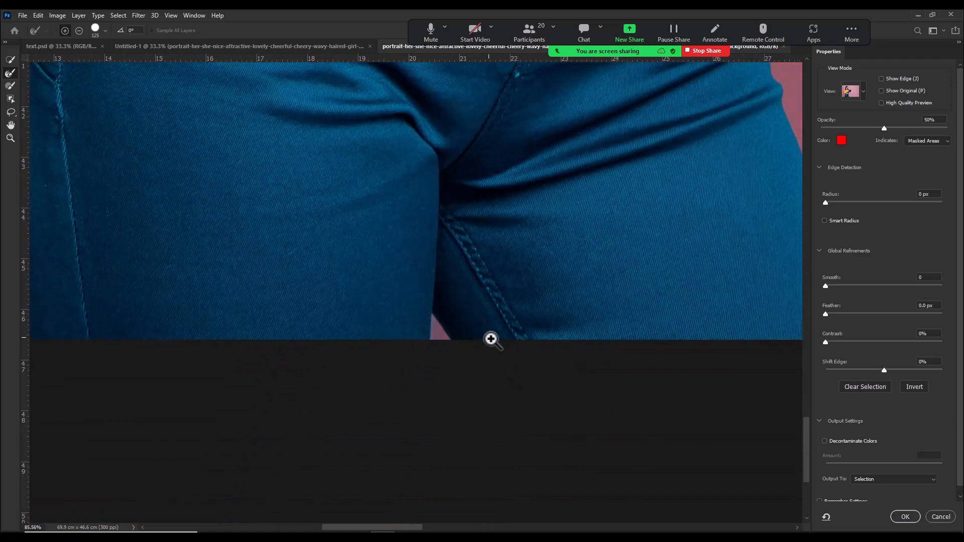
left_click_drag(509, 340, 475, 308)
left_click_drag(588, 290, 480, 350)
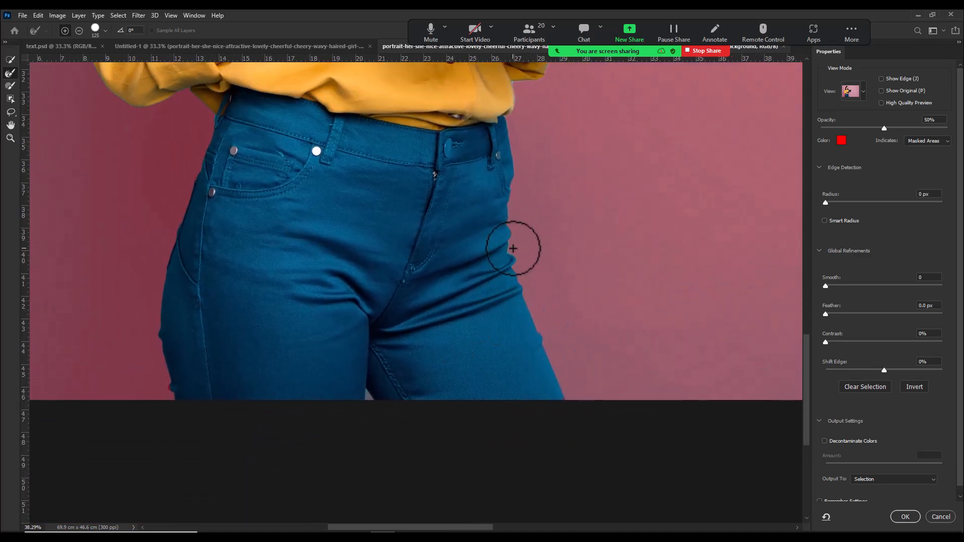
mouse_move(224, 185)
left_mouse_down()
mouse_move(267, 228)
mouse_move(291, 183)
mouse_move(329, 312)
mouse_move(326, 365)
left_mouse_up()
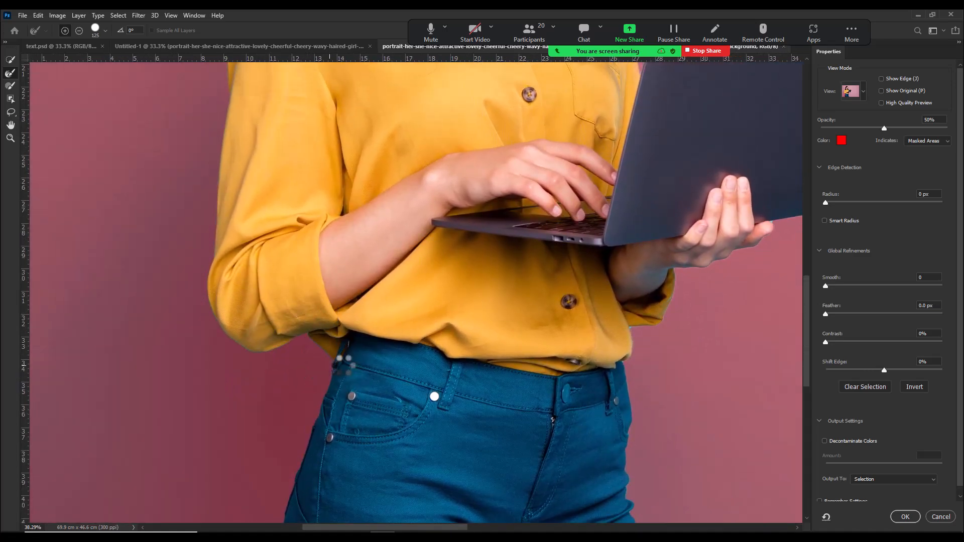
scroll(454, 372, "down", 5)
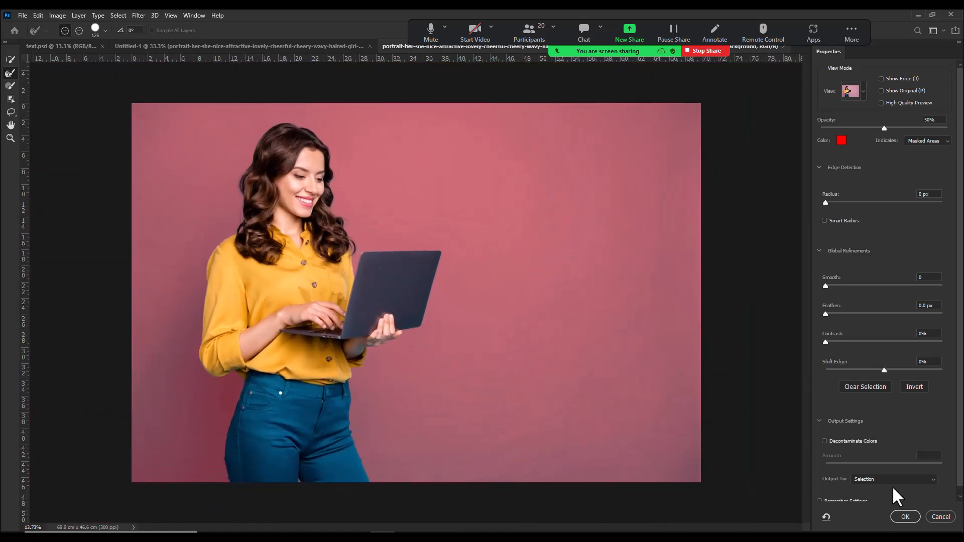
left_click(888, 479)
left_click(890, 507)
left_click(906, 516)
Step: Bring the masked cutout into the Untitled-1 design and convert its layer to a smart object
left_click(12, 59)
left_click_drag(383, 195, 642, 334)
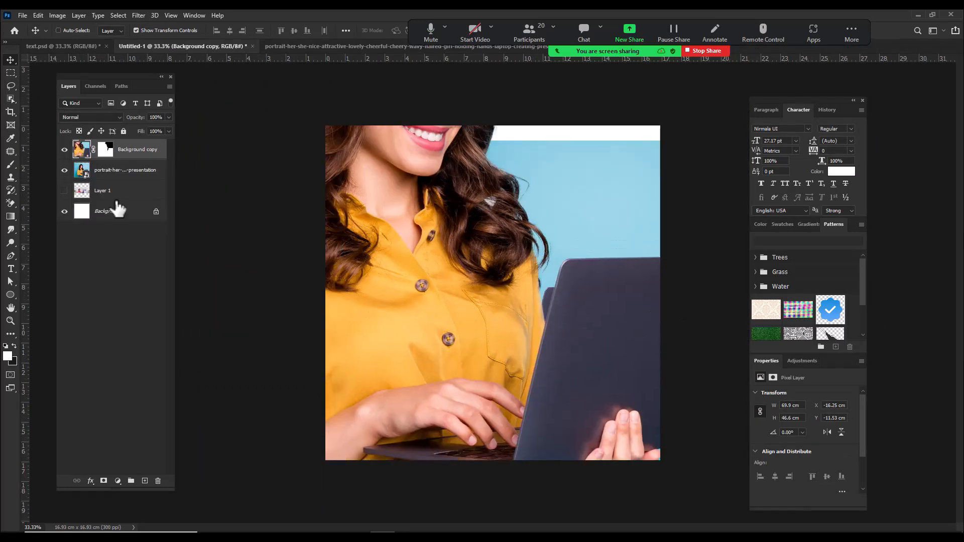
right_click(145, 157)
left_click(213, 245)
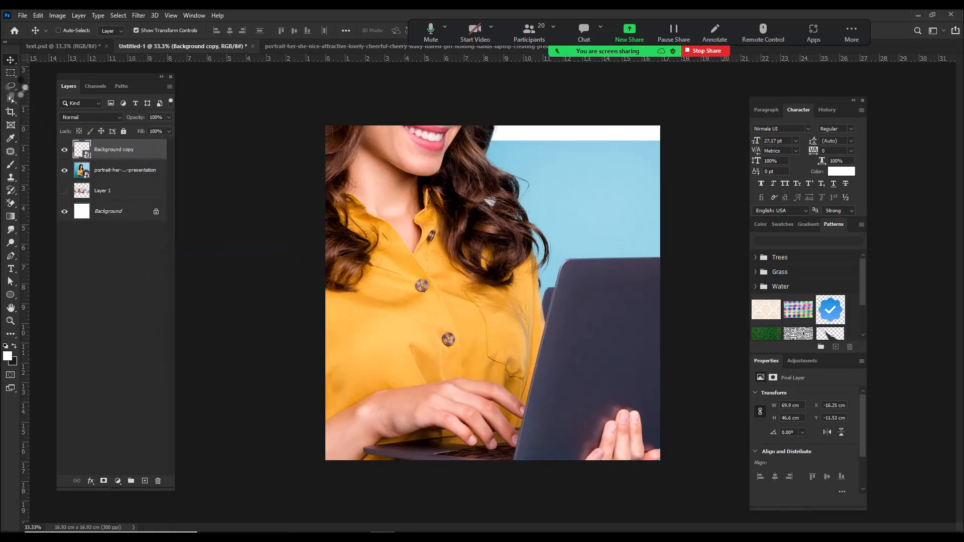
Step: Scale the cutout smart object to 41.84% and align it over the woman in the photo beneath
left_click_drag(349, 234, 310, 199)
left_click_drag(478, 123, 517, 263)
left_click_drag(589, 473, 561, 420)
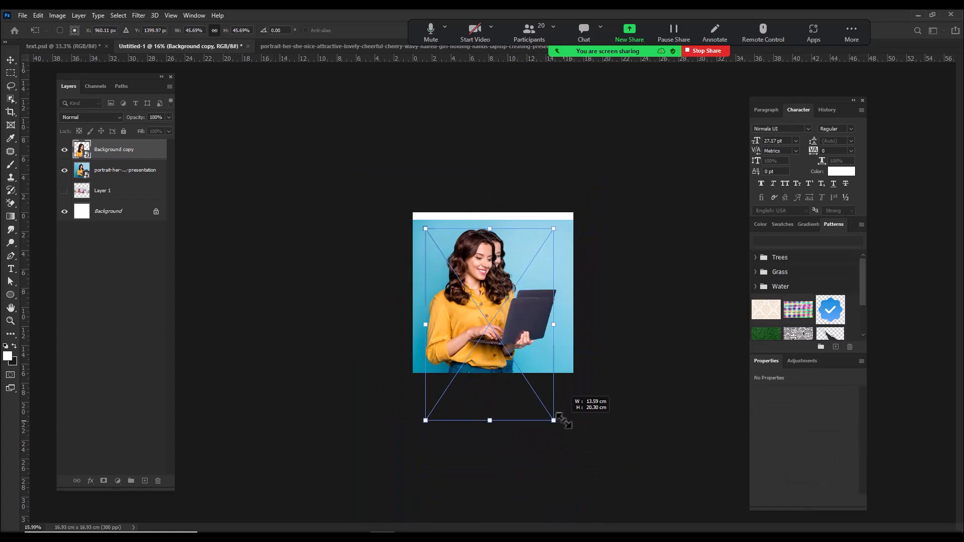
left_click_drag(525, 305, 581, 318)
left_click_drag(664, 351, 646, 349)
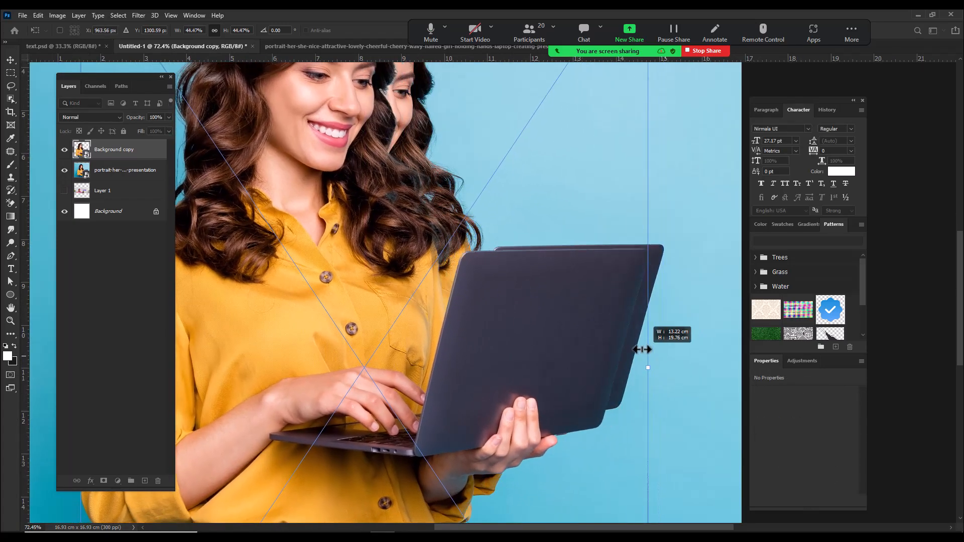
left_click_drag(564, 355, 609, 333)
mouse_move(666, 356)
left_mouse_down()
mouse_move(654, 355)
mouse_move(663, 353)
left_mouse_up()
left_click_drag(576, 353, 577, 352)
scroll(577, 353, "down", 4)
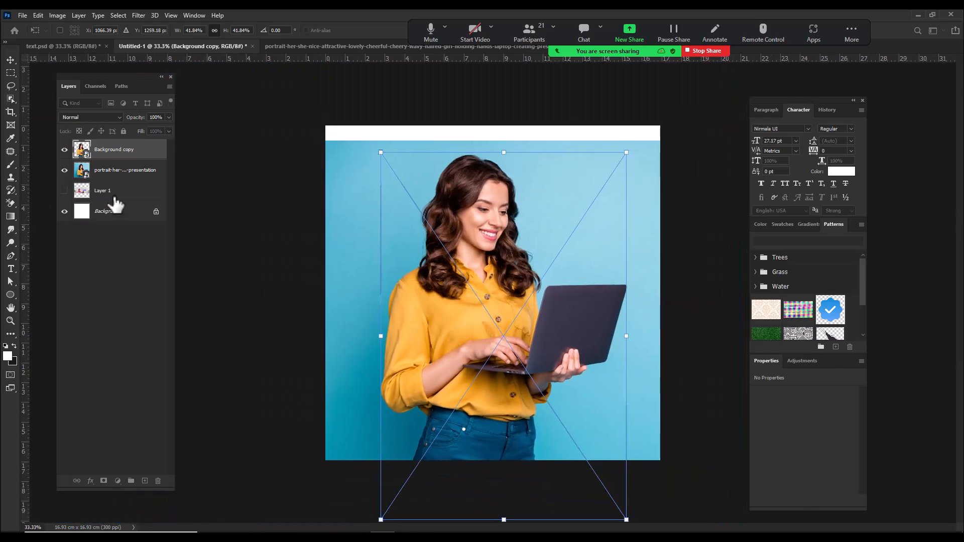
Step: Hide the original photo layer to examine the cutout on white, and show the photo again
left_click(114, 193, "shift")
left_click_drag(459, 221, 464, 262)
left_click(111, 173)
left_click(64, 171)
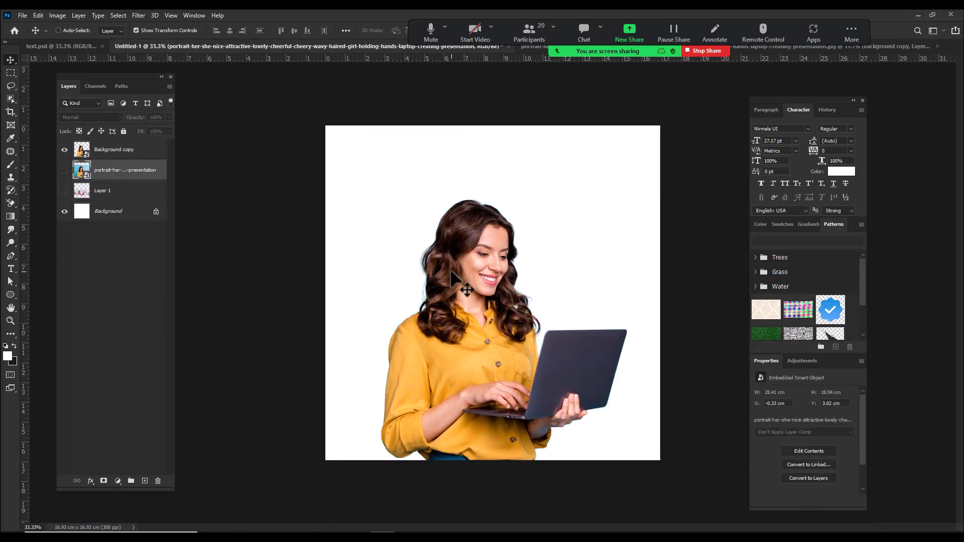
scroll(469, 291, "up", 1)
left_click(64, 170)
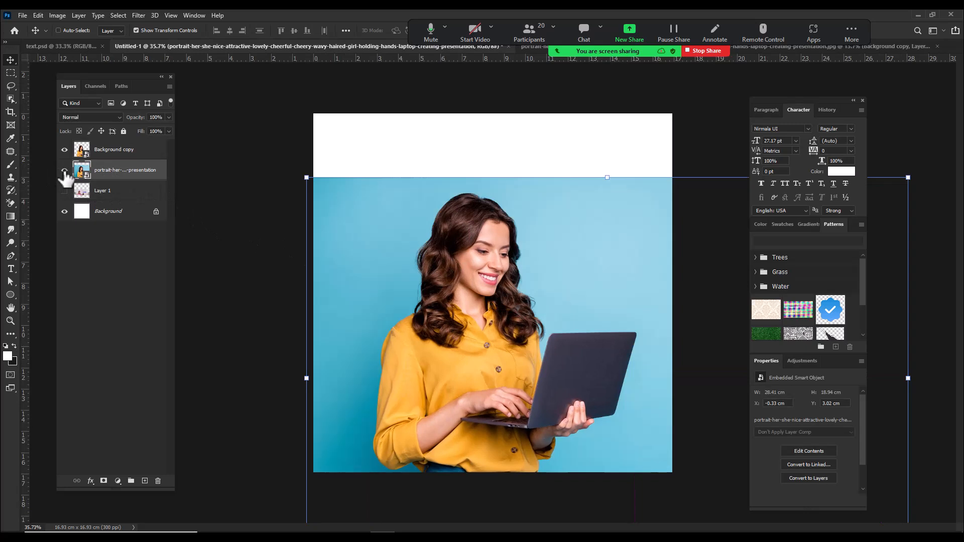
Step: Add a Solid Color fill layer in teal #0b839d between the cutout and the original photo
left_click(118, 481)
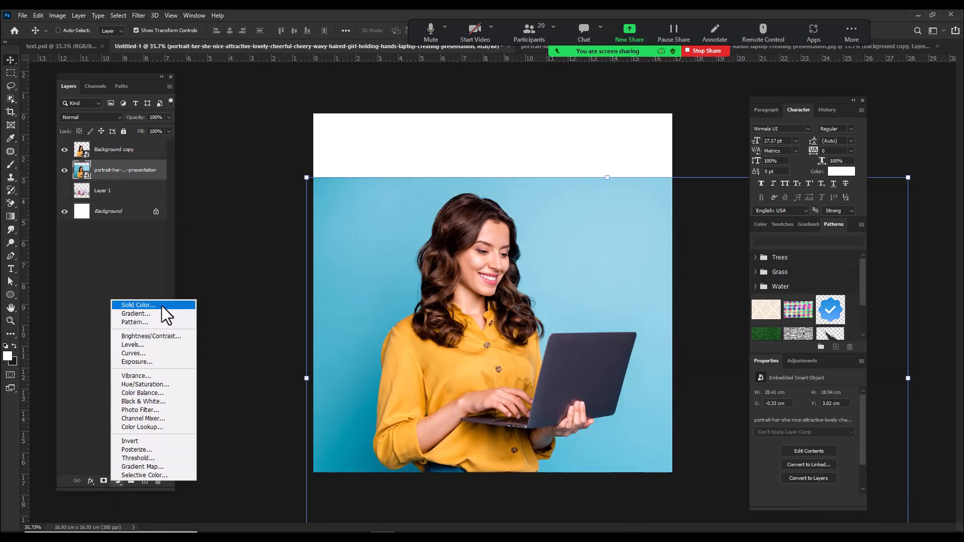
left_click(162, 306)
left_click(400, 417)
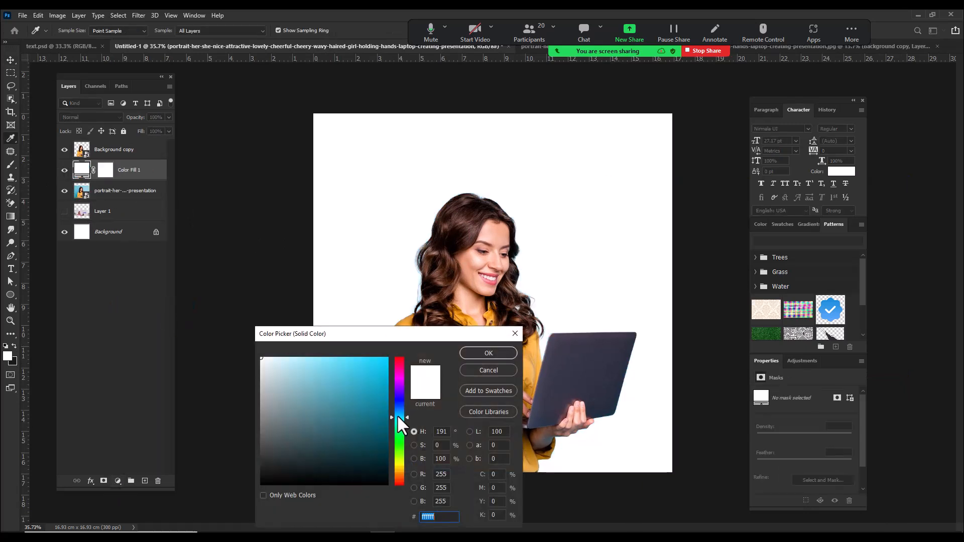
left_click(485, 352)
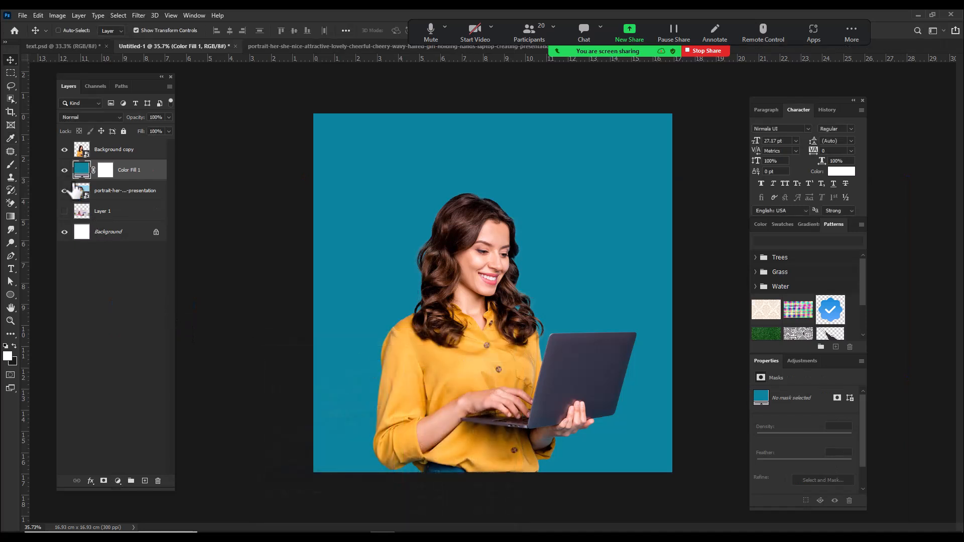
Step: Change the color fill to a brighter teal and hide the original photo layer beneath it
left_click(64, 170)
double_click(80, 170)
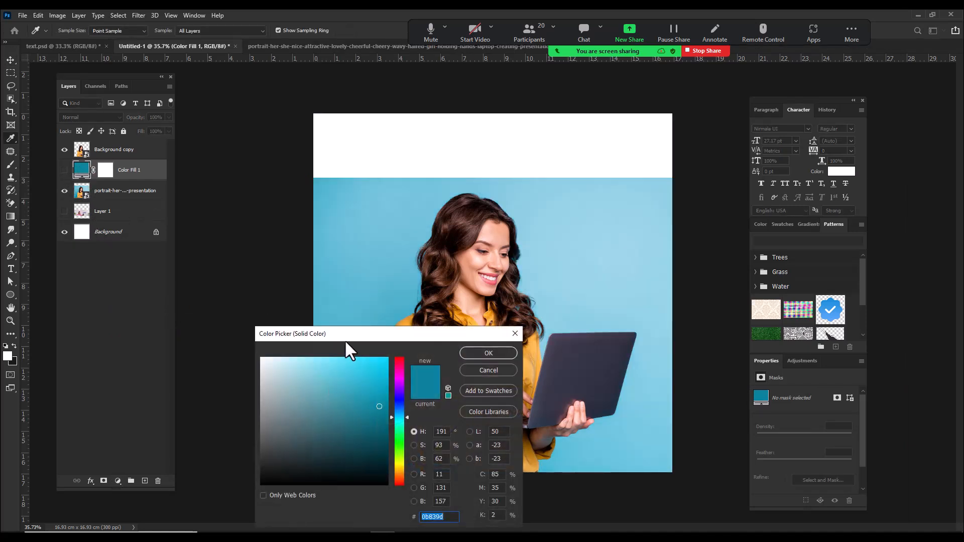
left_click_drag(344, 337, 378, 454)
left_click(327, 412)
left_click(352, 422)
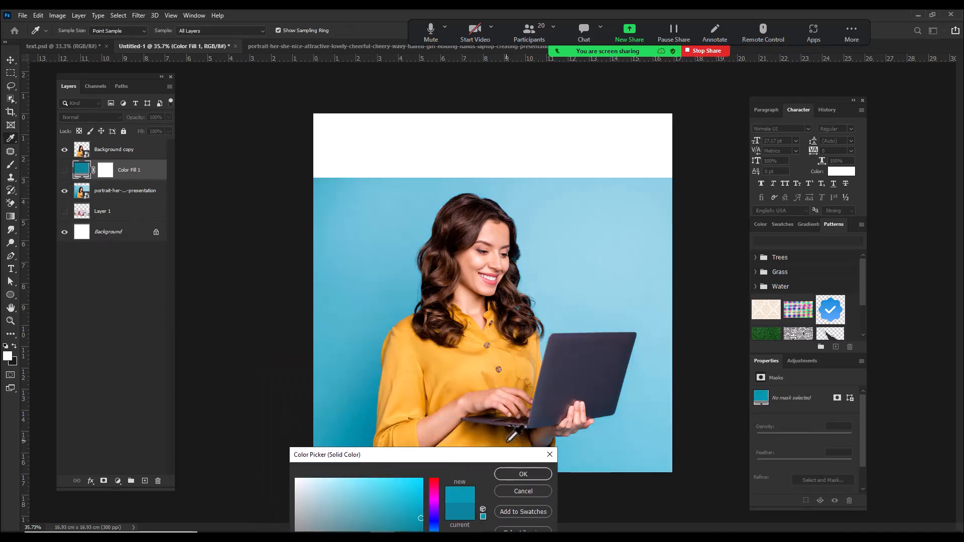
left_click(519, 474)
left_click(64, 190)
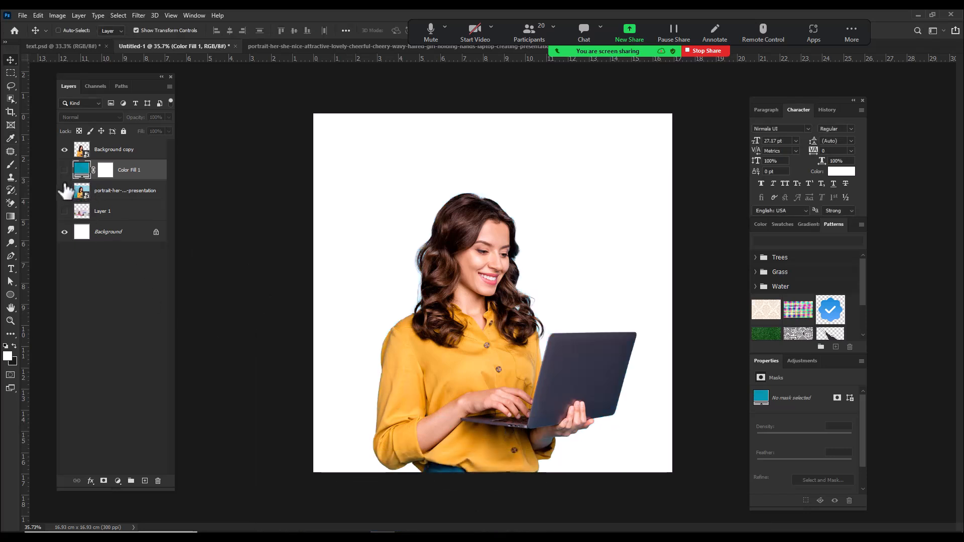
left_click(64, 170)
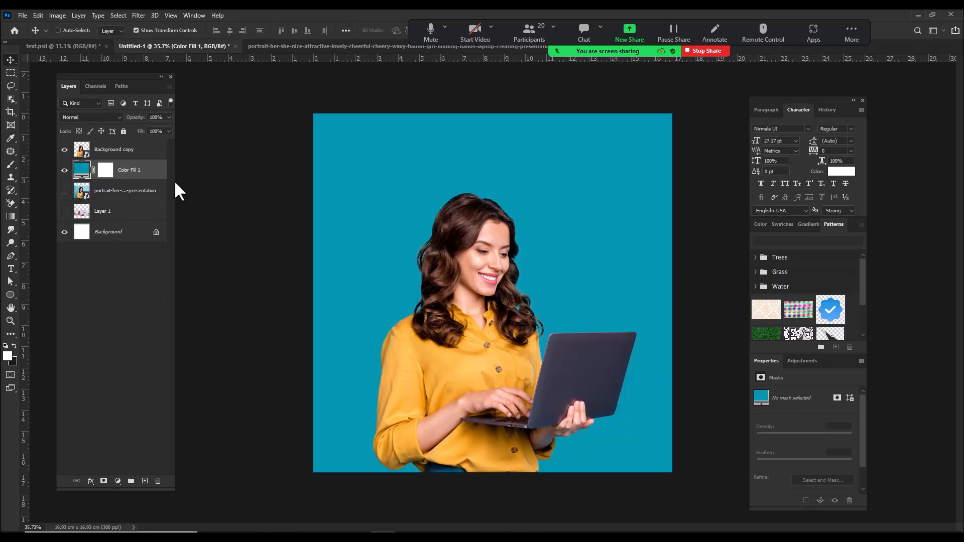
Step: Draw a white-to-transparent gradient from the canvas's upper-right corner on a new layer and set its blend mode to Overlay
left_click(11, 217)
left_click(144, 481)
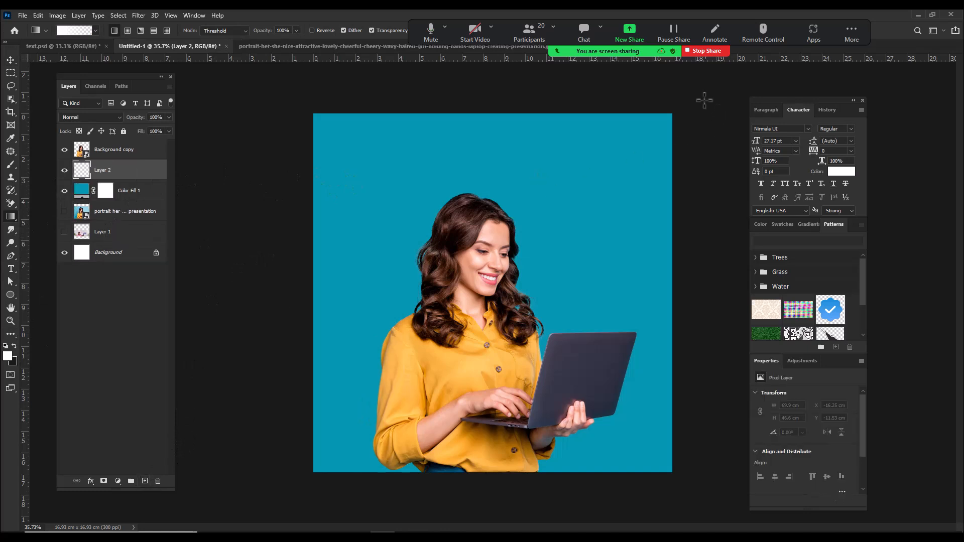
left_click_drag(400, 386, 409, 379)
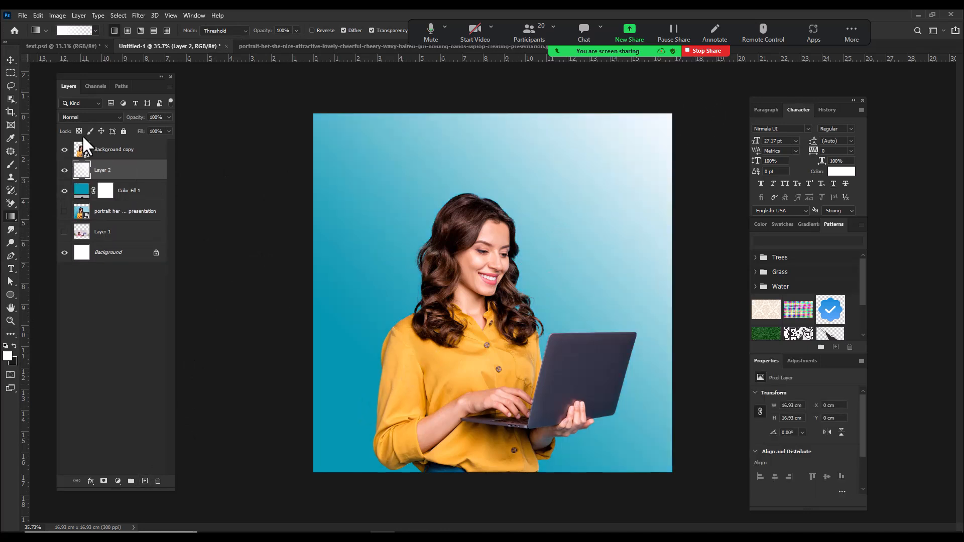
left_click(88, 117)
left_click(75, 243)
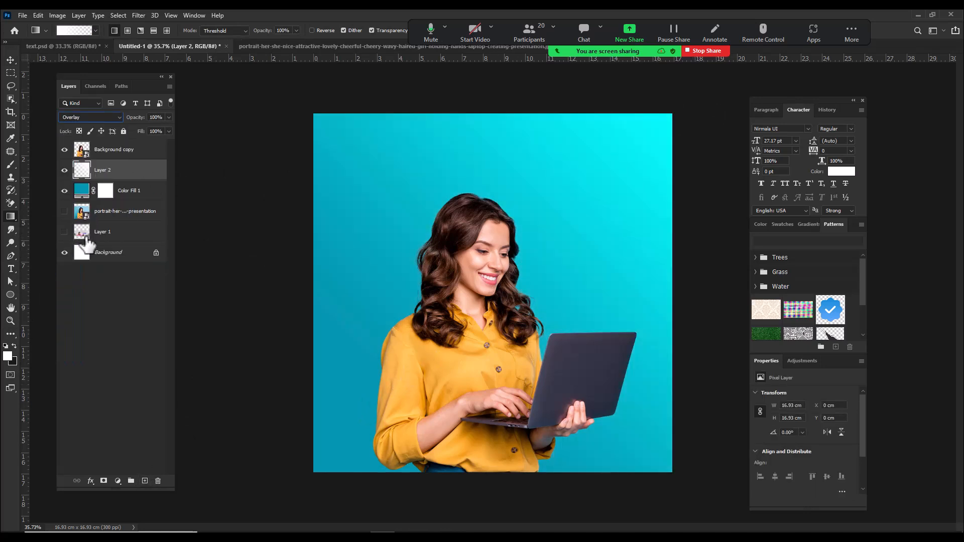
scroll(528, 319, "down", 3)
scroll(469, 269, "up", 3)
scroll(516, 348, "down", 3)
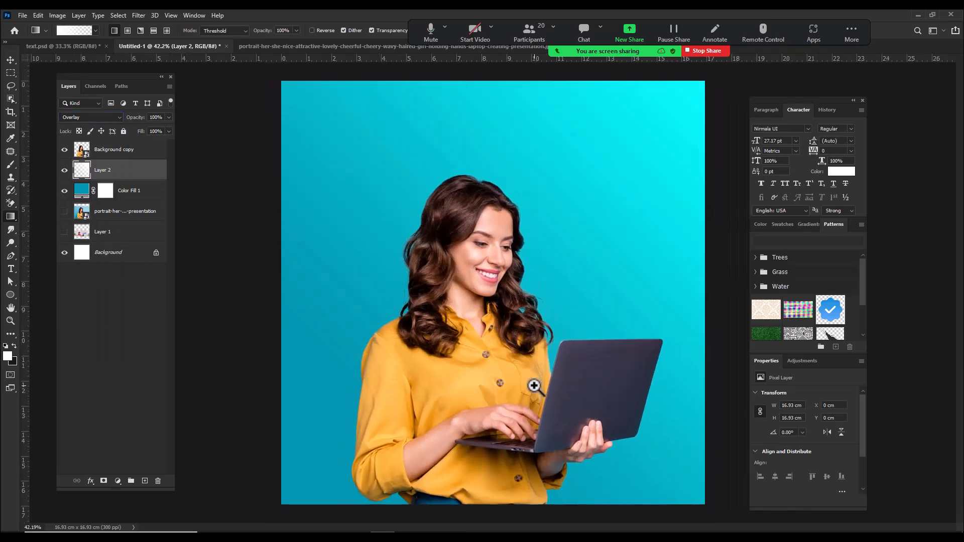
scroll(519, 396, "up", 4)
scroll(544, 393, "down", 2)
scroll(522, 361, "up", 2)
scroll(508, 295, "down", 2)
scroll(498, 280, "up", 2)
Step: Draw a white rounded rectangle about 586 × 430 px over the laptop, with 47 px corners, above the cutout layer
left_click(12, 292)
left_click(50, 302)
left_click_drag(575, 378, 592, 373)
left_click_drag(592, 373, 455, 201)
left_click_drag(412, 130, 685, 331)
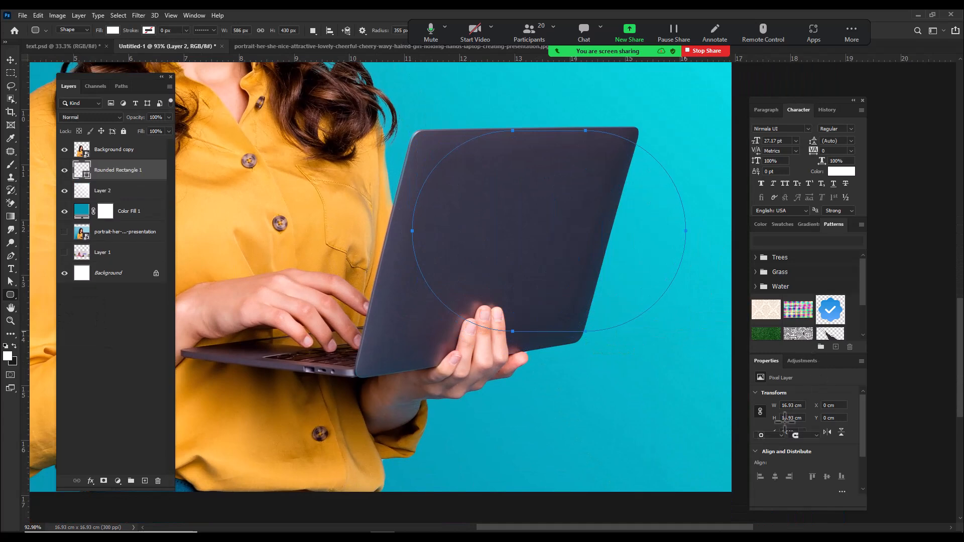
left_click_drag(761, 462, 678, 462)
left_click_drag(116, 169, 115, 146)
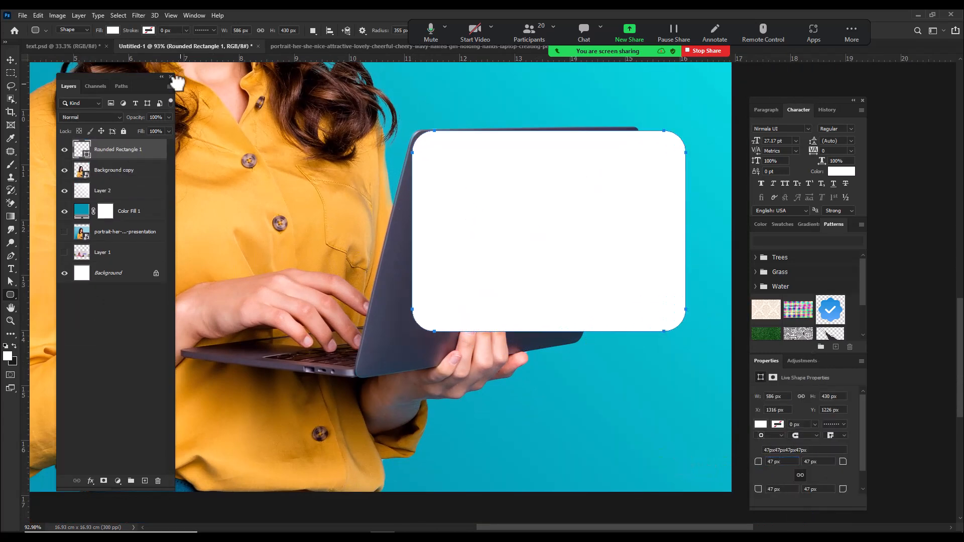
Step: Stretch the rounded rectangle to 104.83% × 125.30% and skew it horizontally by -13.79° toward the slant of the laptop lid
key("v")
left_click_drag(551, 329, 522, 351)
left_click_drag(697, 253, 637, 253)
left_click_drag(494, 128, 562, 128)
left_click_drag(560, 165, 496, 134)
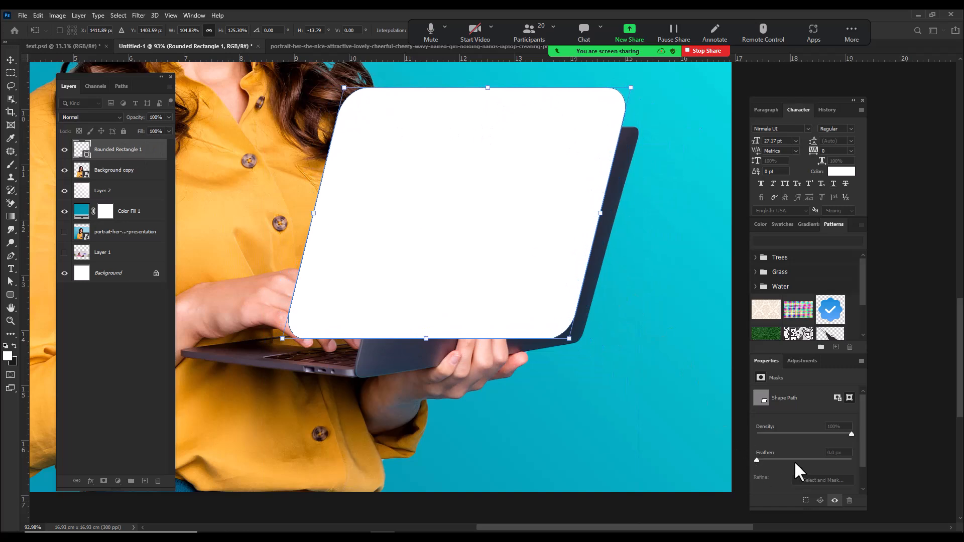
key("Return")
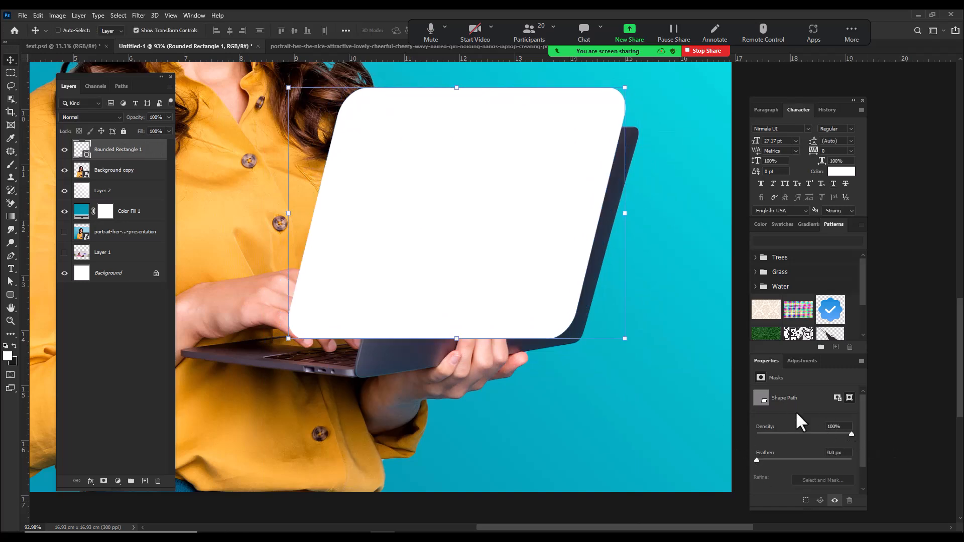
mouse_move(463, 267)
left_mouse_down()
mouse_move(454, 258)
mouse_move(460, 245)
mouse_move(454, 272)
left_mouse_up()
Step: Try the skewed rectangle as a smart object by opening its contents, and delete its layer from the design
right_click(133, 151)
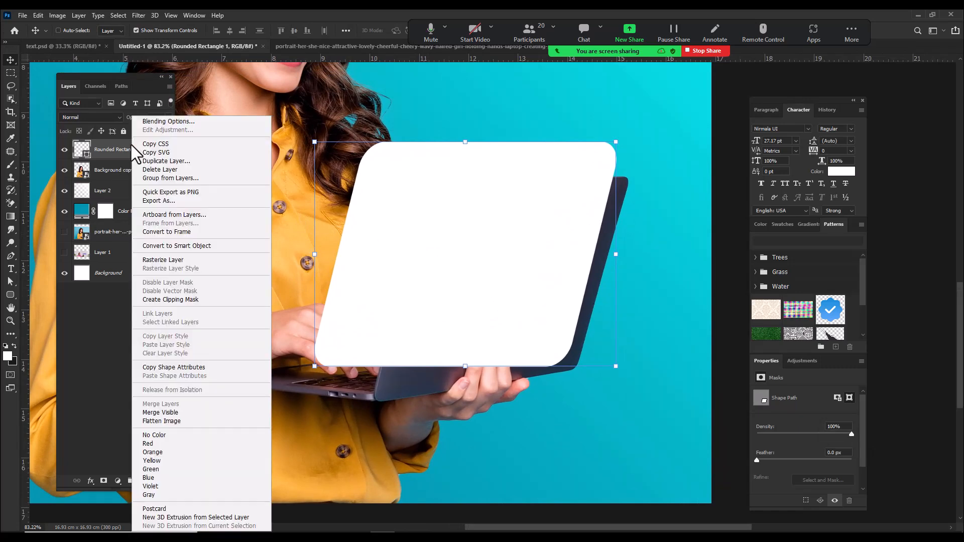
left_click(159, 243)
double_click(83, 150)
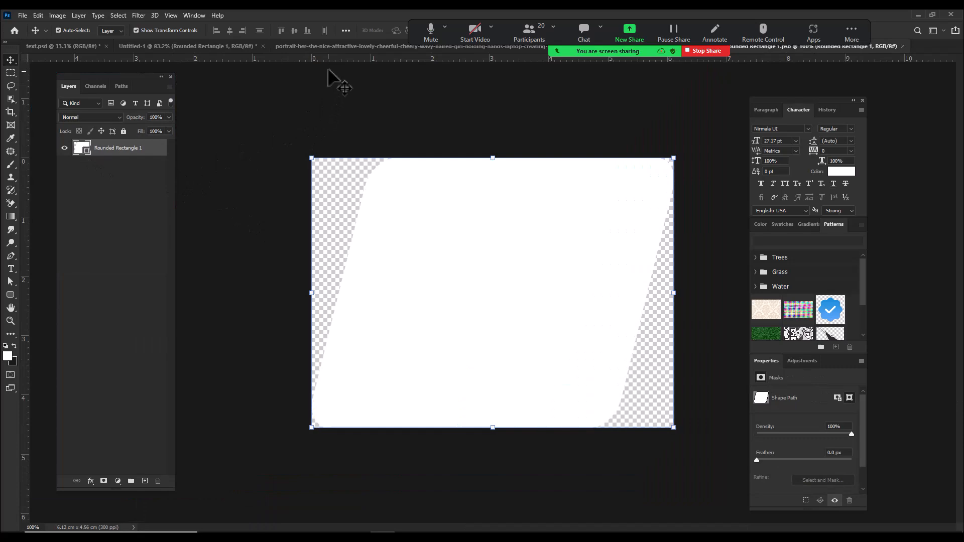
left_click(343, 45)
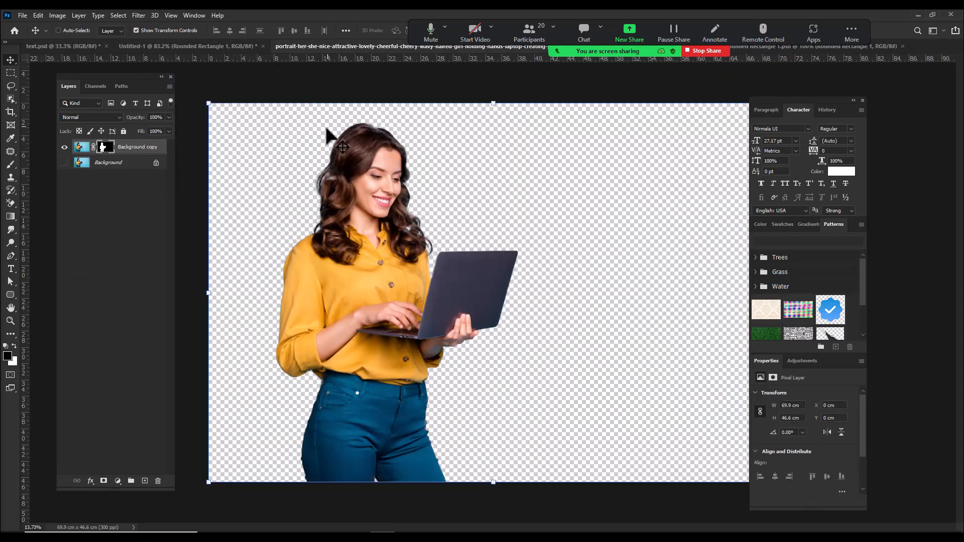
left_click(211, 42)
left_click_drag(134, 153, 158, 480)
Step: Draw a new white rounded rectangle about 576 × 548 px with 15 px corners and place it over the laptop lid
left_click(13, 294)
left_click(33, 303)
left_click_drag(594, 231, 475, 193)
mouse_move(419, 144)
left_mouse_down()
mouse_move(605, 350)
mouse_move(660, 373)
left_mouse_up()
left_click_drag(757, 468, 220, 191)
left_click(10, 59)
left_click_drag(479, 263, 468, 272)
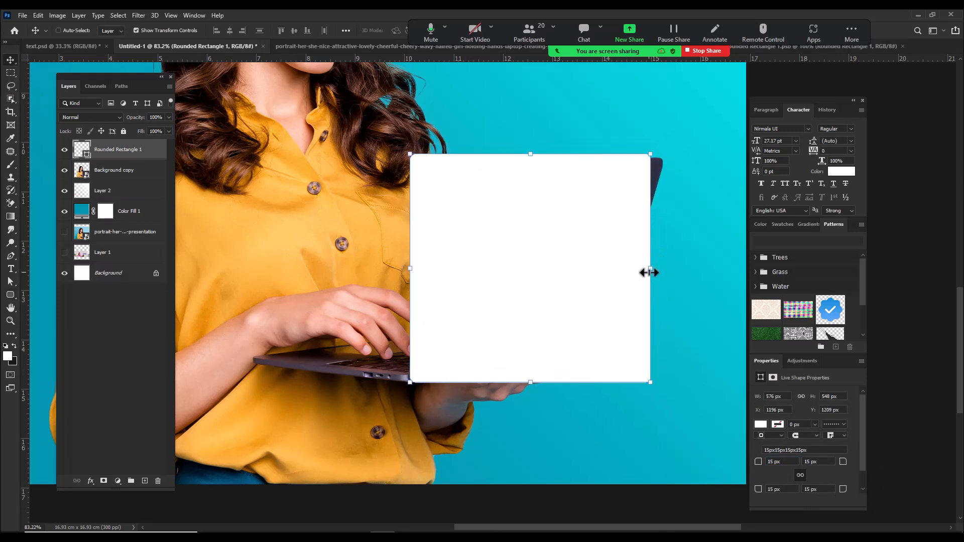
Step: Resize the rounded rectangle to about 5.12 × 4.58 cm and convert it to a smart object
left_click_drag(650, 272, 662, 273)
mouse_move(536, 154)
left_mouse_down()
mouse_move(536, 167)
mouse_move(537, 160)
left_mouse_up()
key("Return")
right_click(128, 154)
left_click(180, 237)
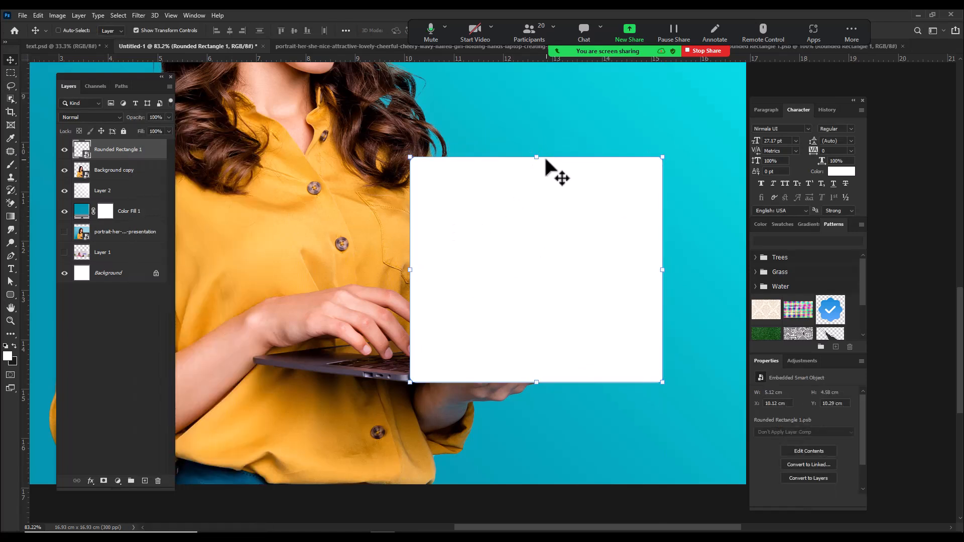
Step: Skew and narrow the rectangle smart object to follow the slant of the laptop lid, making it about 5.27 cm wide
key("ctrl+t")
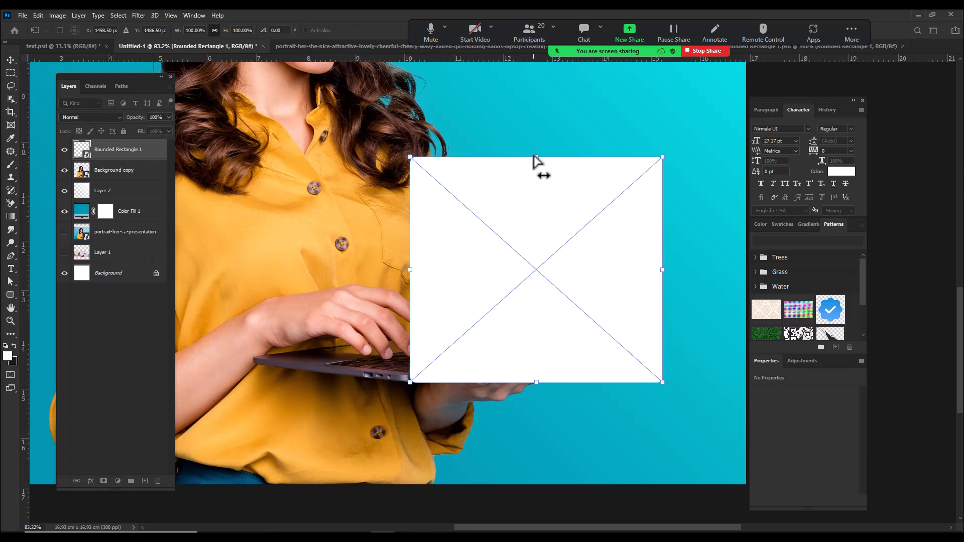
left_click_drag(536, 160, 591, 172)
left_click_drag(598, 209, 591, 213)
left_click_drag(687, 270, 642, 263)
key("Return")
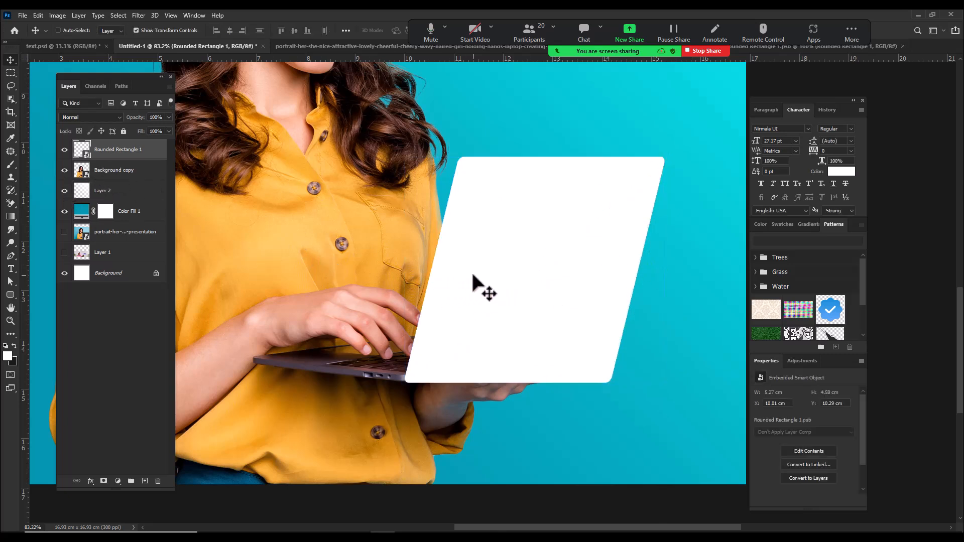
Step: Offset the rectangle smart object up and left of the laptop lid to about X 9.31, Y 9.59 cm, and open its contents
left_click_drag(473, 275, 438, 240)
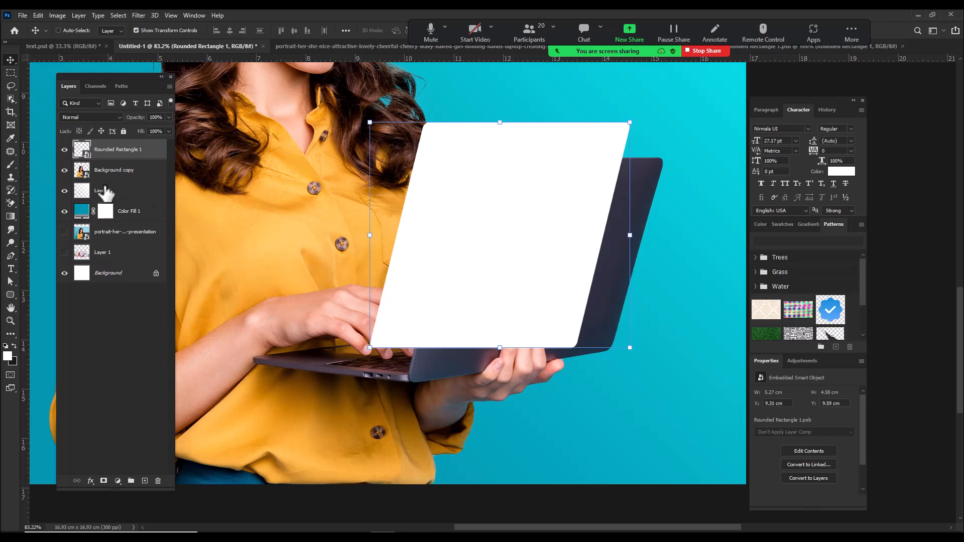
double_click(86, 156)
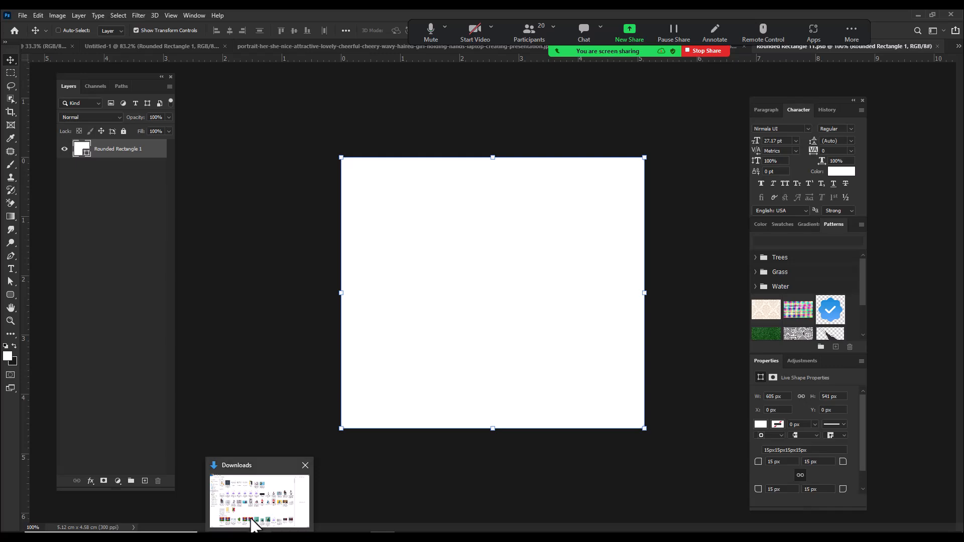
Step: Place the orange "conexão" image from the Downloads folder into the smart object and scale it to about 8.15 × 4.58 cm, covering the canvas
left_click(259, 494)
scroll(422, 331, "down", 5)
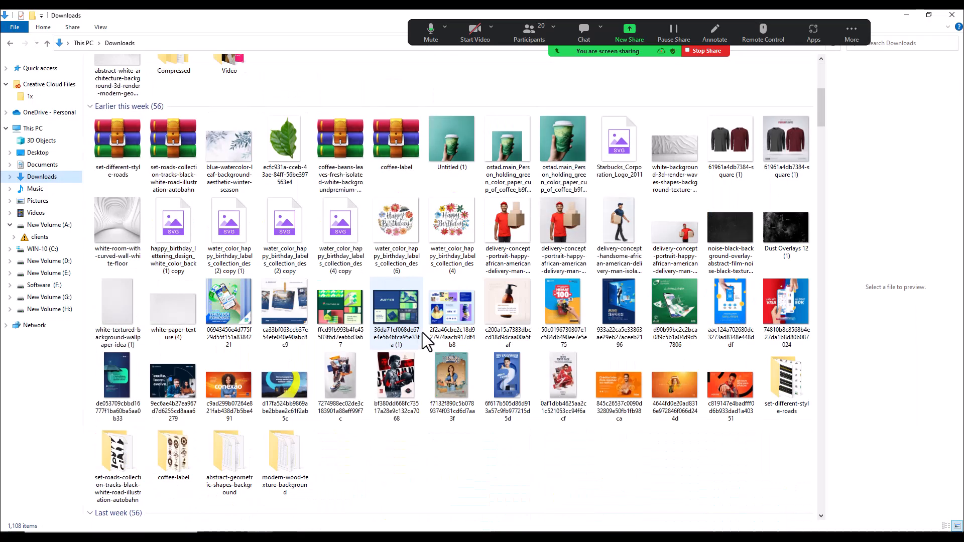
left_click(259, 390)
left_click_drag(228, 390, 452, 347)
left_click_drag(495, 379, 494, 429)
left_click_drag(502, 203, 505, 155)
key("Return")
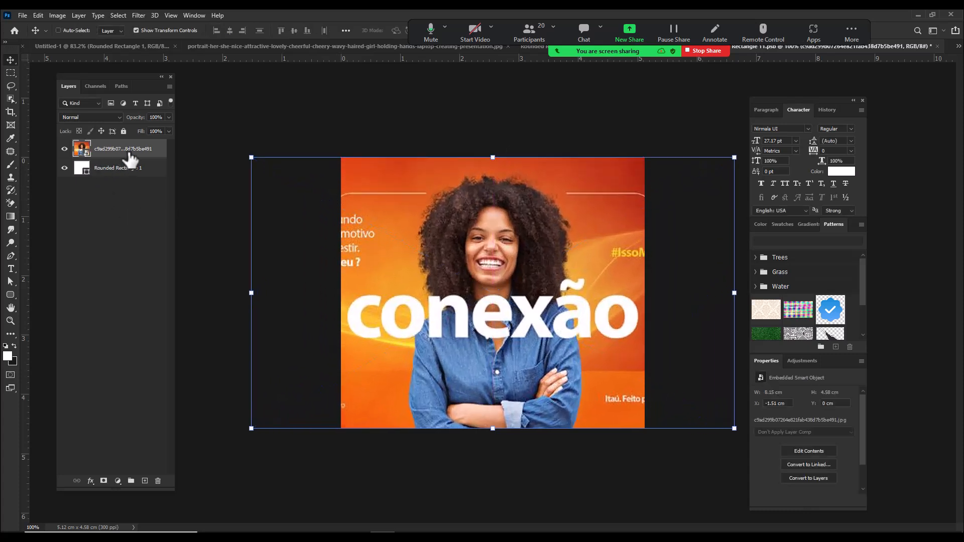
Step: Clip the placed image to the rounded rectangle and return to the Untitled-1 design with the artwork updated
right_click(129, 157)
left_click(166, 322)
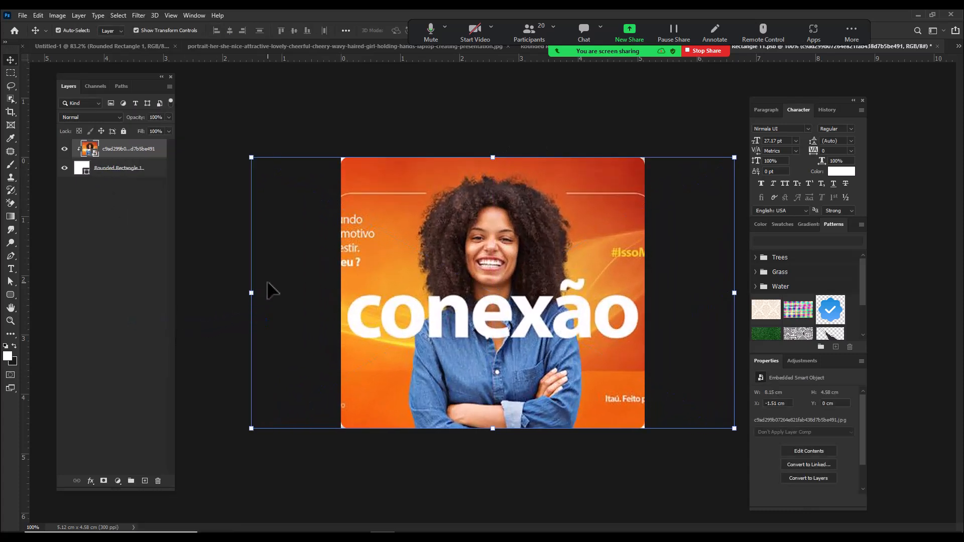
left_click(405, 44)
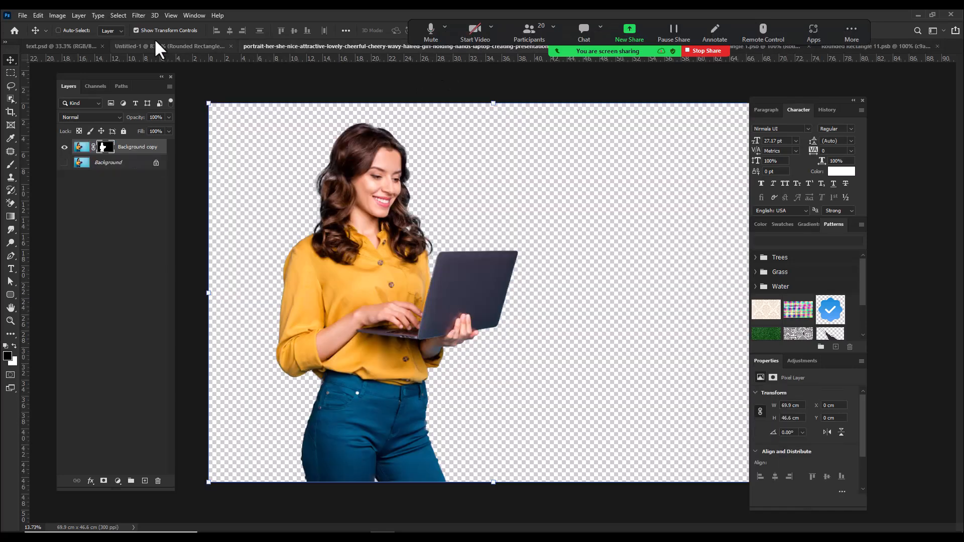
left_click(163, 44)
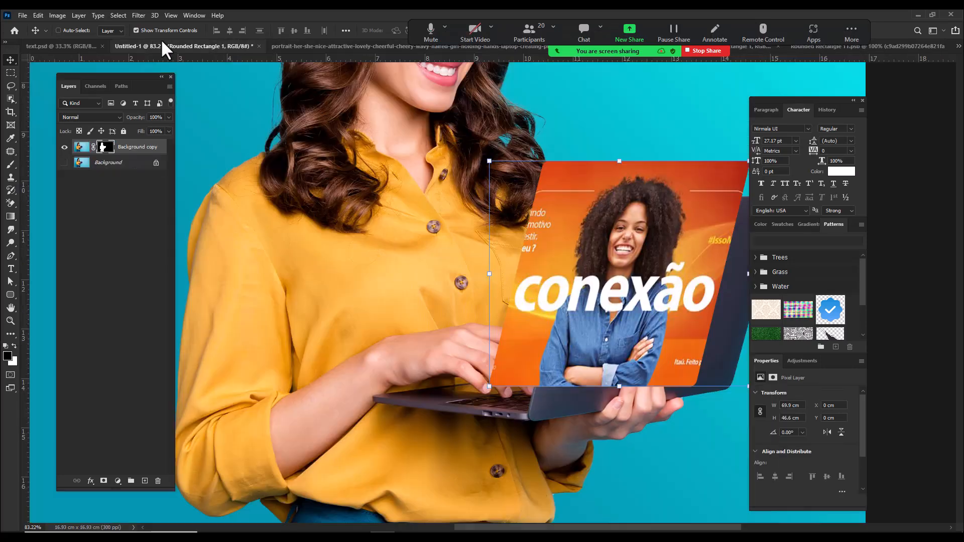
Step: Hide the Rounded Rectangle 1 layer and start a Pen path at the lid's lower hinge corner, running up its near edge
left_click(11, 73)
left_click(64, 149)
left_click(64, 150)
left_click(64, 150)
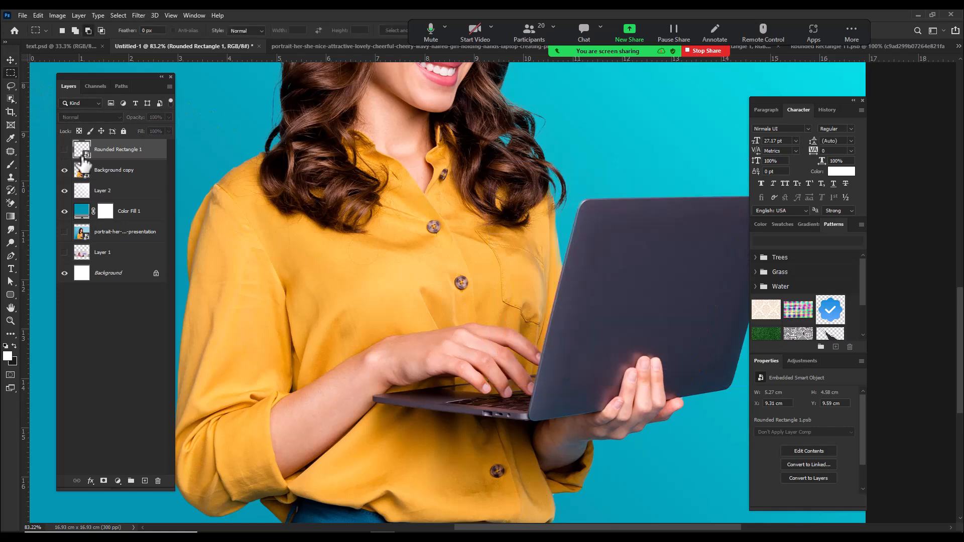
left_click_drag(440, 271, 351, 227)
left_click_drag(394, 331, 453, 402)
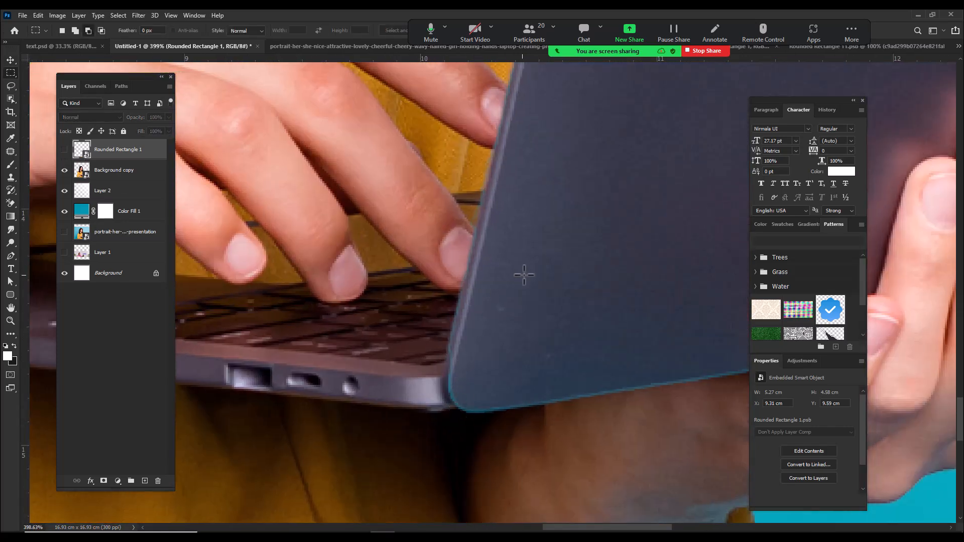
key("p")
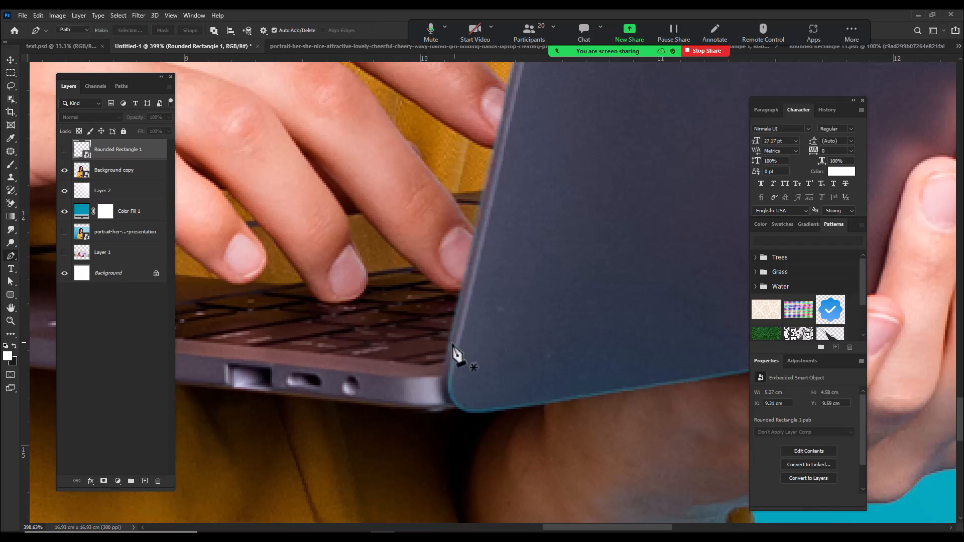
left_click(444, 361)
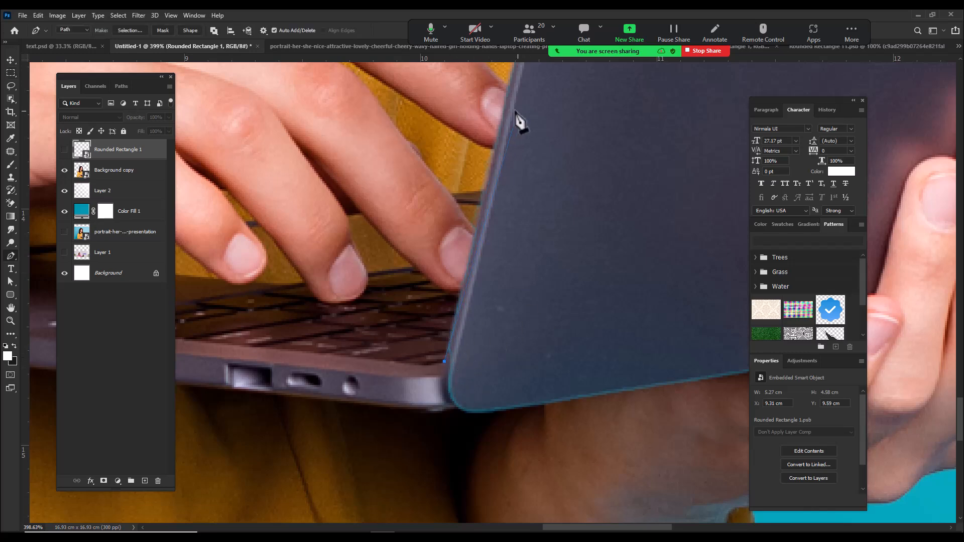
left_click(508, 83)
left_click_drag(519, 70, 441, 275)
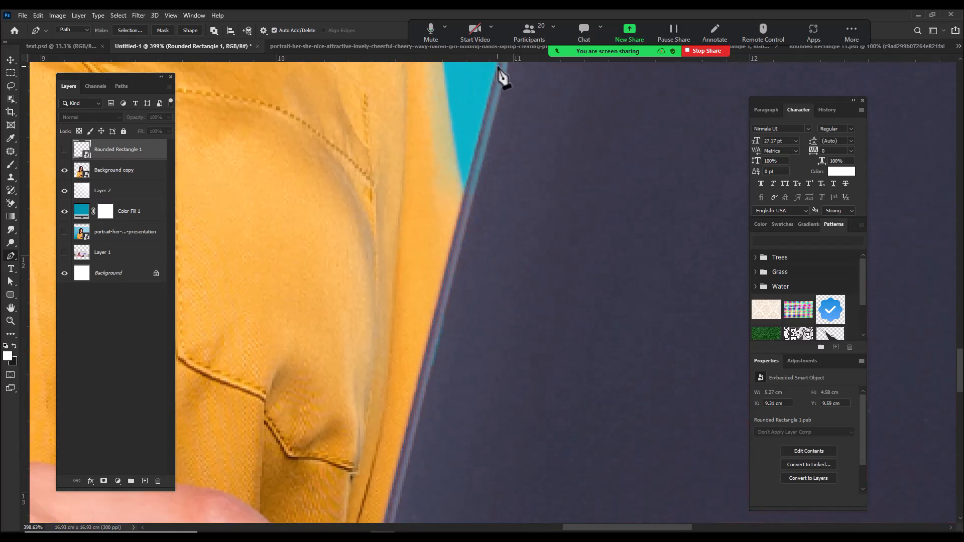
Step: Continue the path up the lid's near edge, around its upper corner, along the top edge and around the far corner
left_click_drag(502, 75, 432, 254)
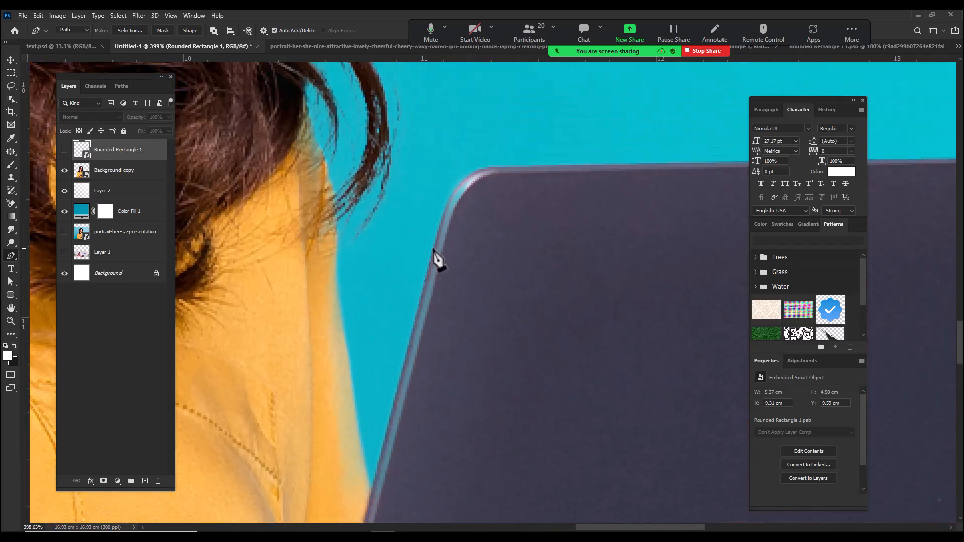
left_click(447, 198)
left_click_drag(534, 165, 615, 168)
left_click(448, 199)
left_click_drag(505, 201, 211, 194)
left_click(659, 171)
left_click_drag(682, 178, 687, 216)
left_click_drag(647, 336, 623, 417)
Step: Show the rectangle layer again, close the path loosely below the laptop and turn it into a selection
scroll(625, 424, "down", 5)
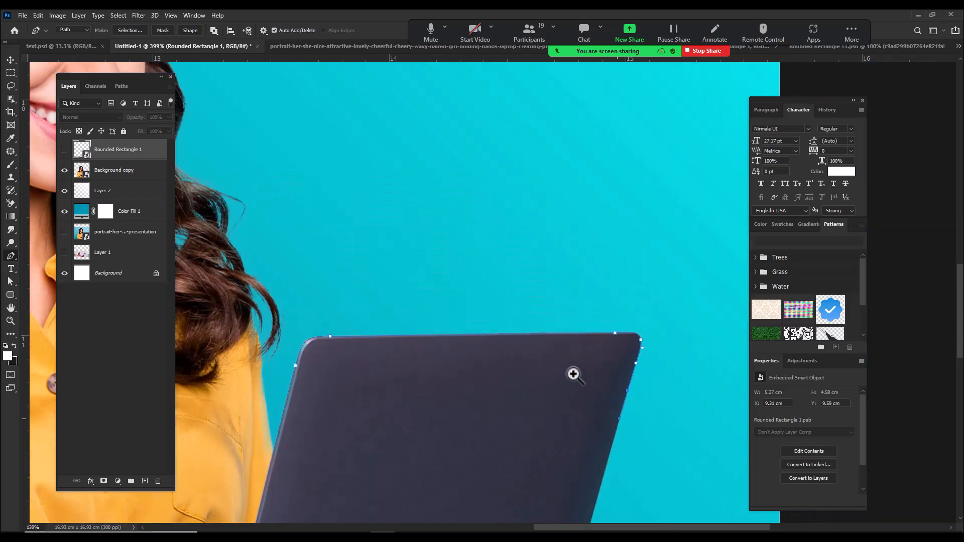
left_click(64, 149)
scroll(602, 381, "down", 4)
left_click(394, 385)
key("ctrl+Return")
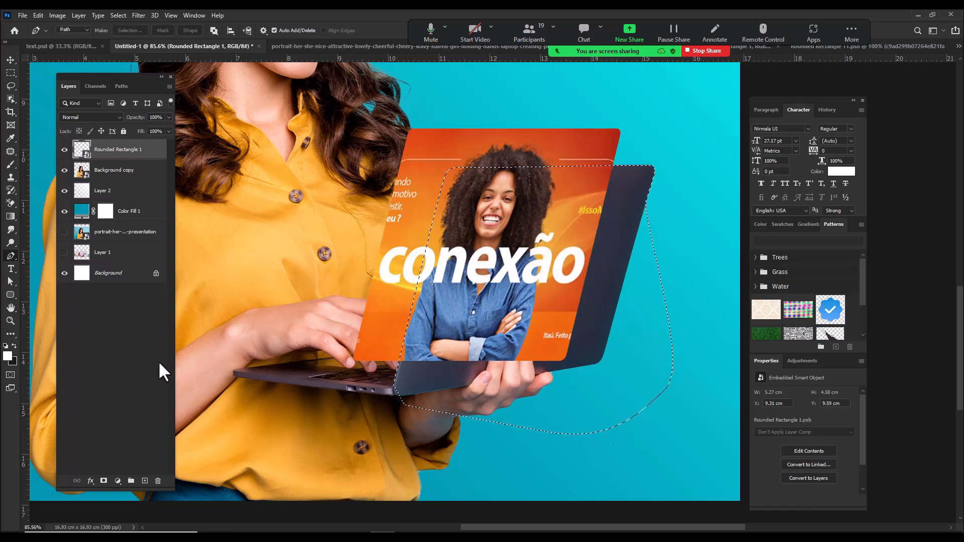
Step: Add a layer mask to the rectangle layer that hides the selected lid area, so the artwork sits behind the laptop lid
left_click(104, 482)
scroll(497, 352, "down", 3)
left_click_drag(533, 389, 518, 318)
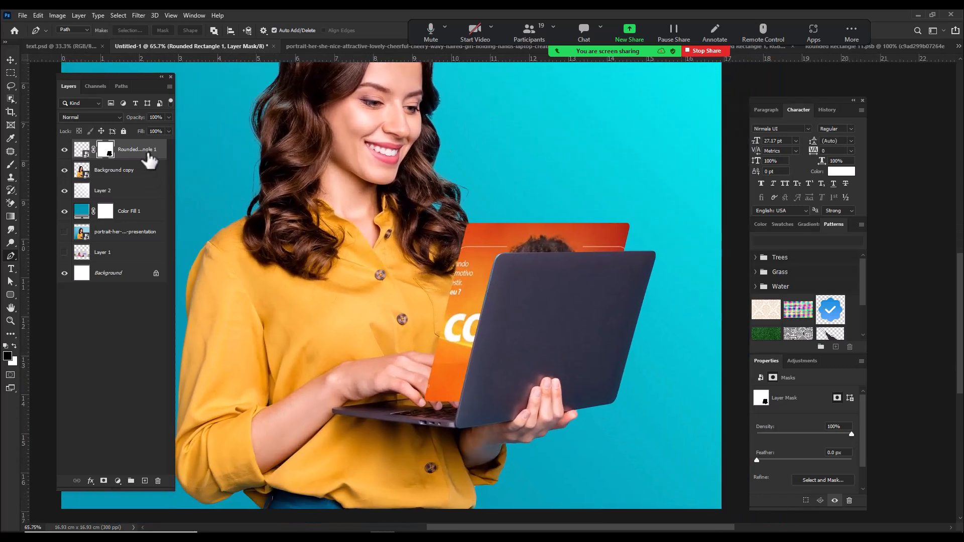
Step: Add a 2 px black outside Stroke effect to the masked rectangle layer
right_click(146, 153)
left_click(191, 111)
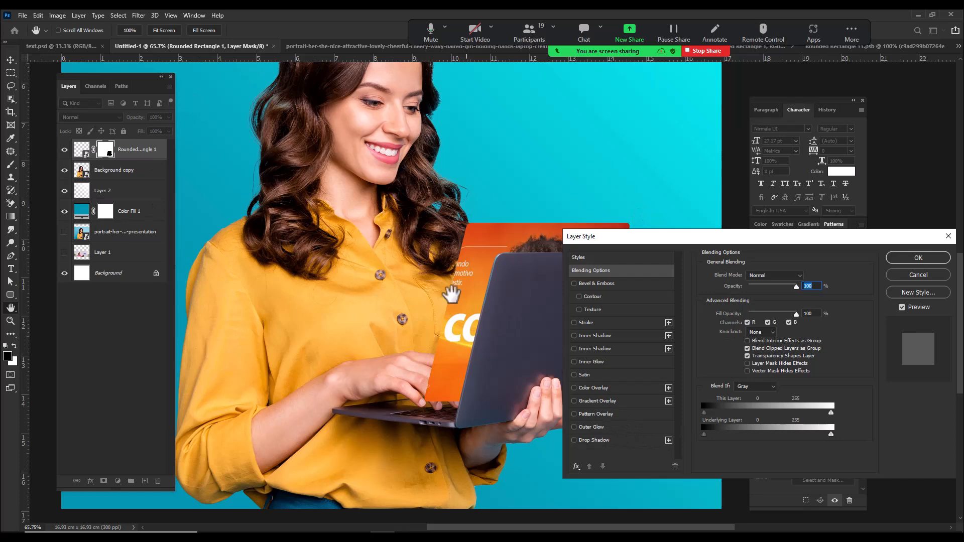
left_click(589, 323)
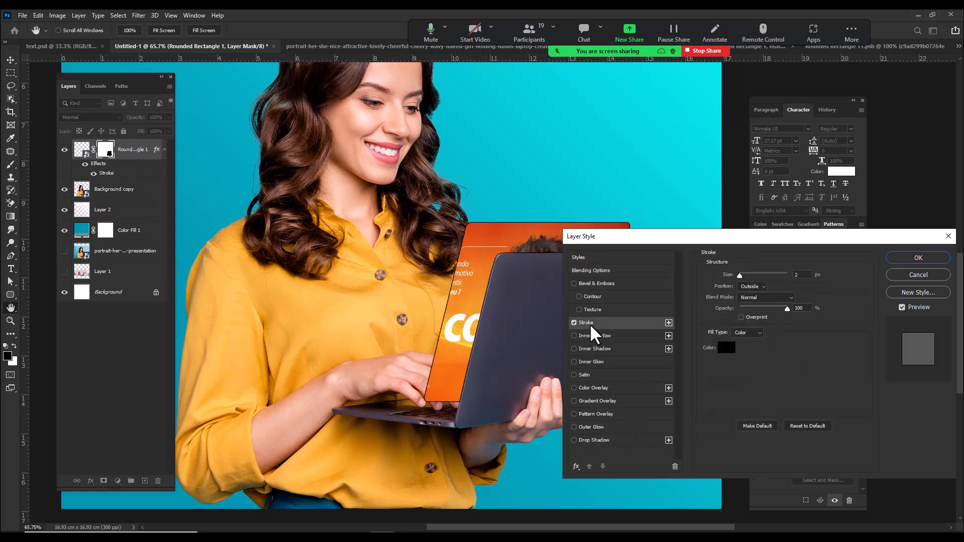
left_click(912, 256)
Step: Change the color of the rectangle layer's Stroke effect to white
scroll(640, 289, "up", 4)
mouse_move(627, 301)
left_mouse_down()
mouse_move(671, 261)
mouse_move(600, 254)
left_mouse_up()
left_click(119, 174)
double_click(120, 173)
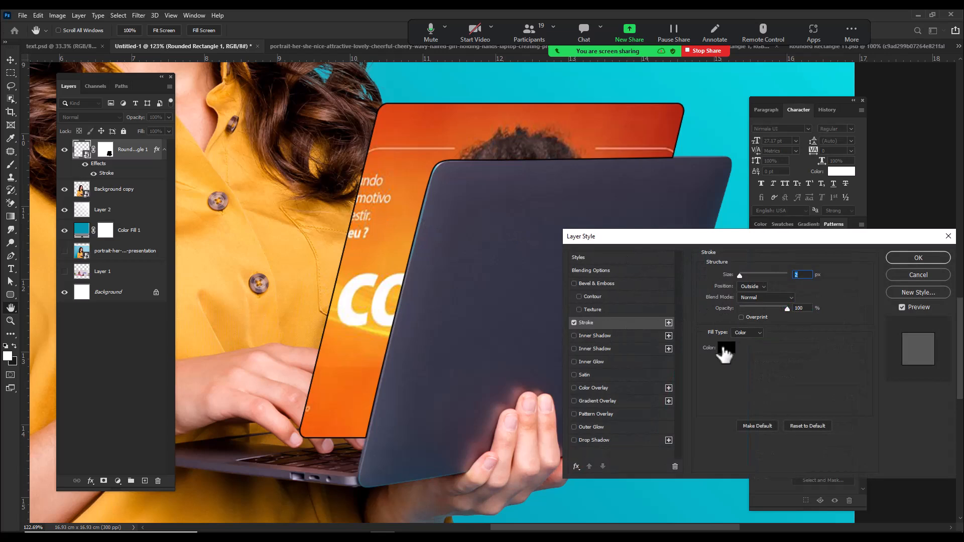
left_click(724, 351)
left_click(321, 366)
left_click(300, 352)
left_click(522, 354)
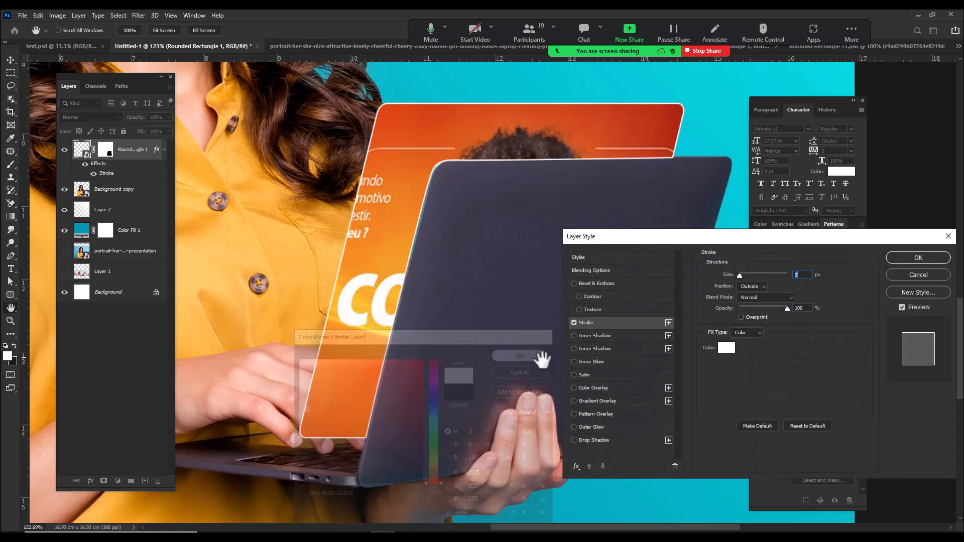
Step: Try an Inner Glow, turn it off, and apply a white Outer Glow at 47% opacity, 5% spread and 33 px size
left_click(597, 361)
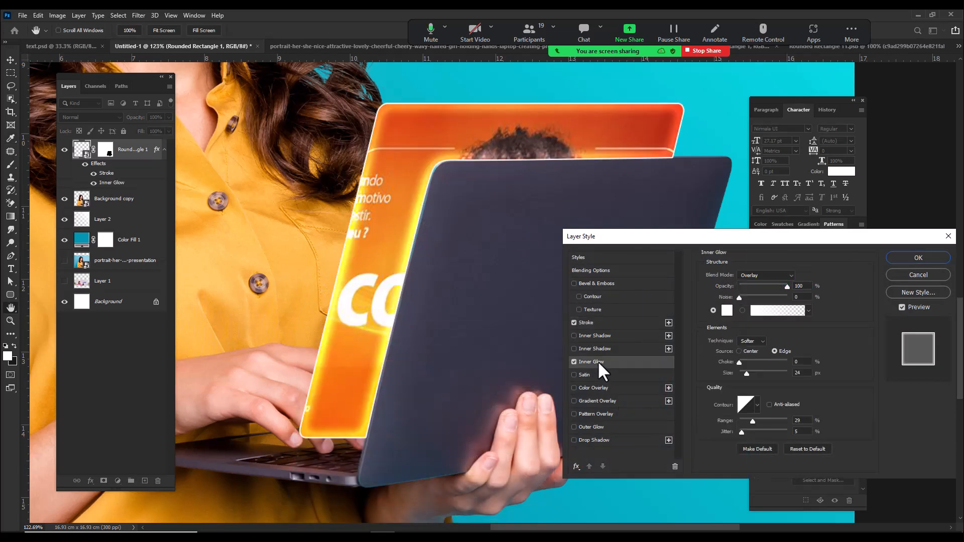
left_click(573, 361)
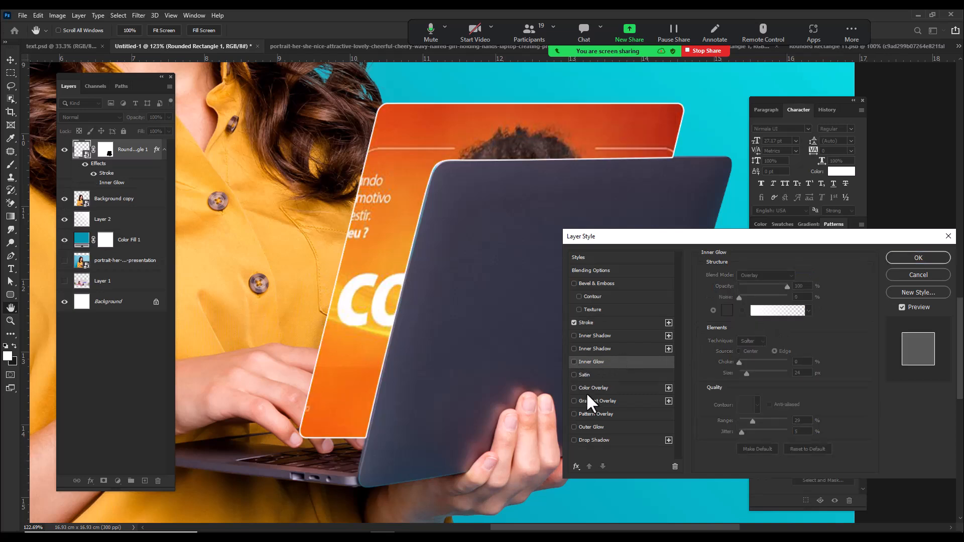
left_click(595, 426)
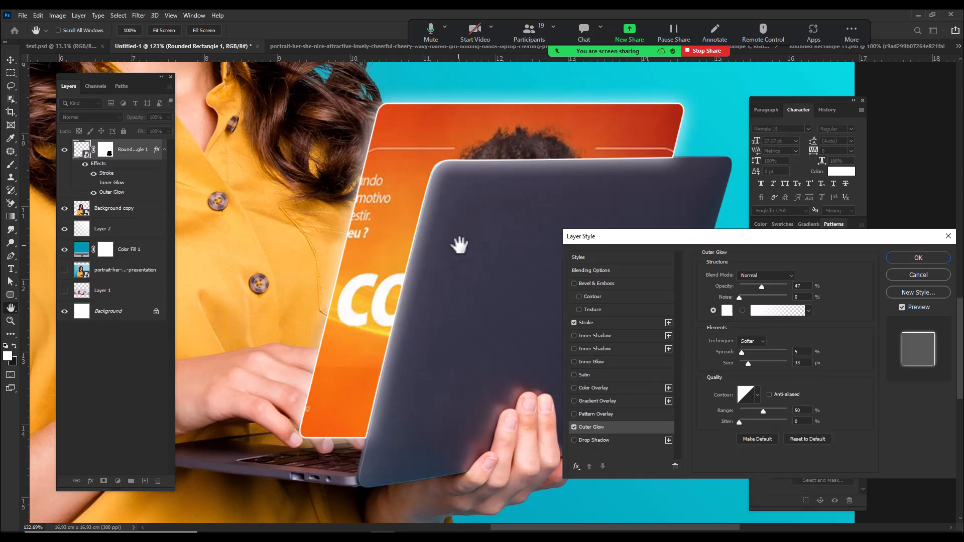
left_click(901, 263)
Step: Convert the rectangle's stroke and outer glow effects into separate layers and check the stroke layer by toggling its visibility
right_click(117, 185)
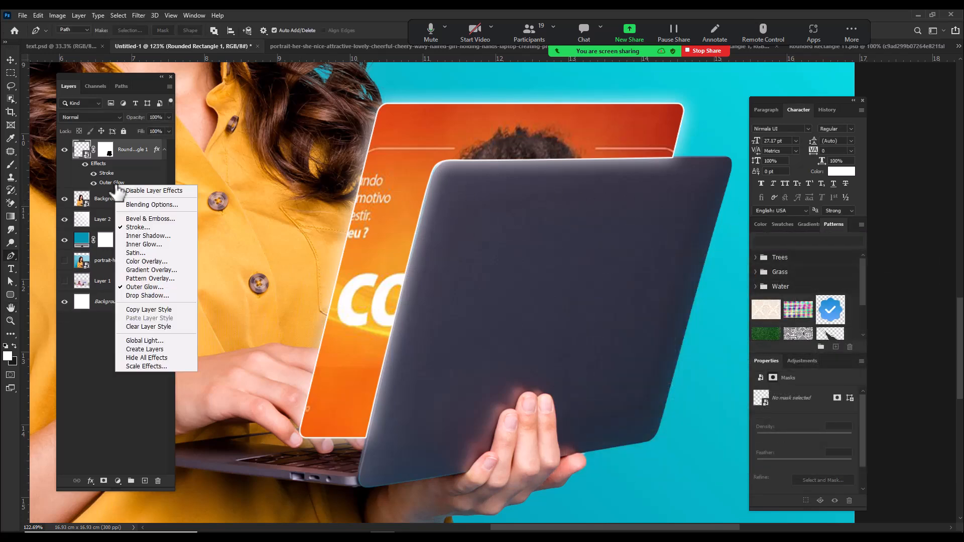
left_click(143, 349)
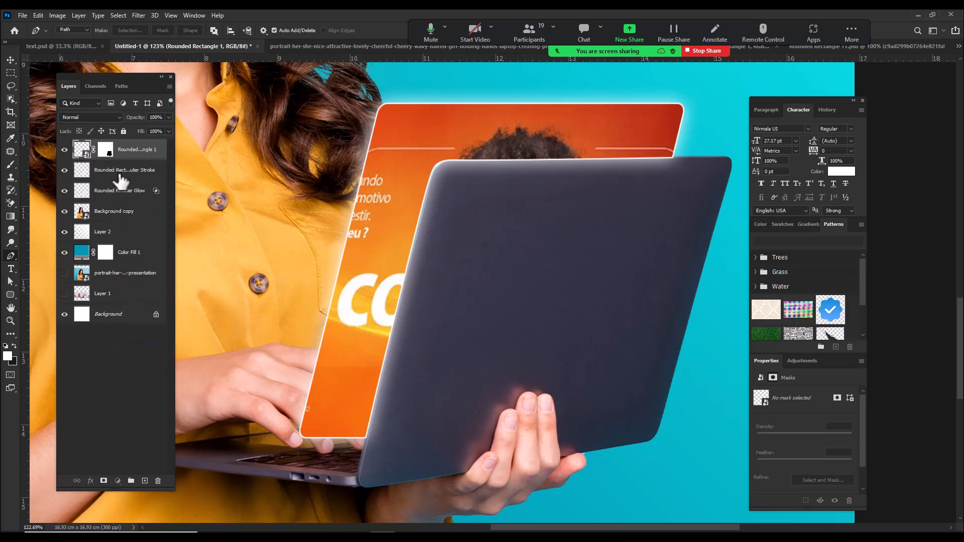
left_click(119, 175)
left_click(107, 193)
left_click(66, 171)
left_click(66, 171)
left_click(66, 171)
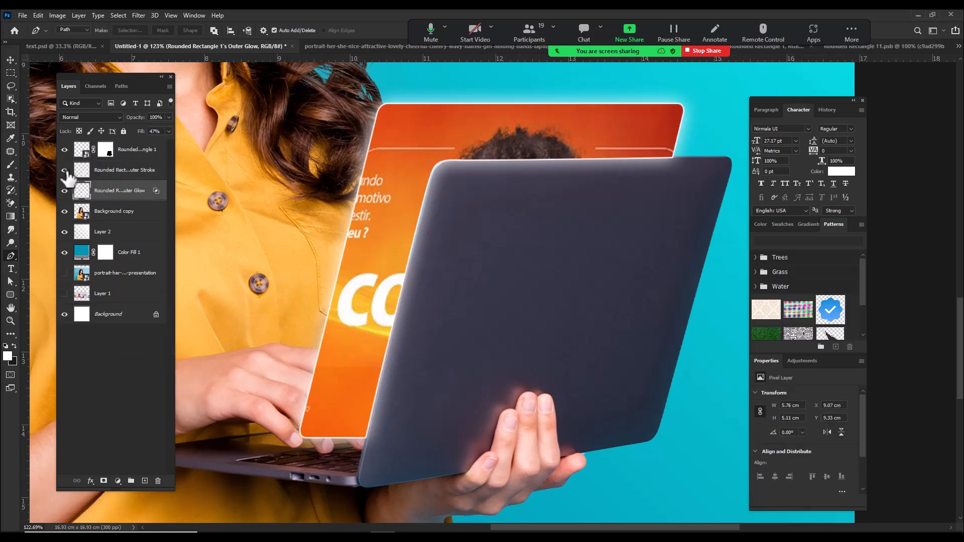
Step: Group the stroke and outer glow layers and add a black layer mask that hides the whole group
left_click(102, 173, "shift")
key("ctrl+g")
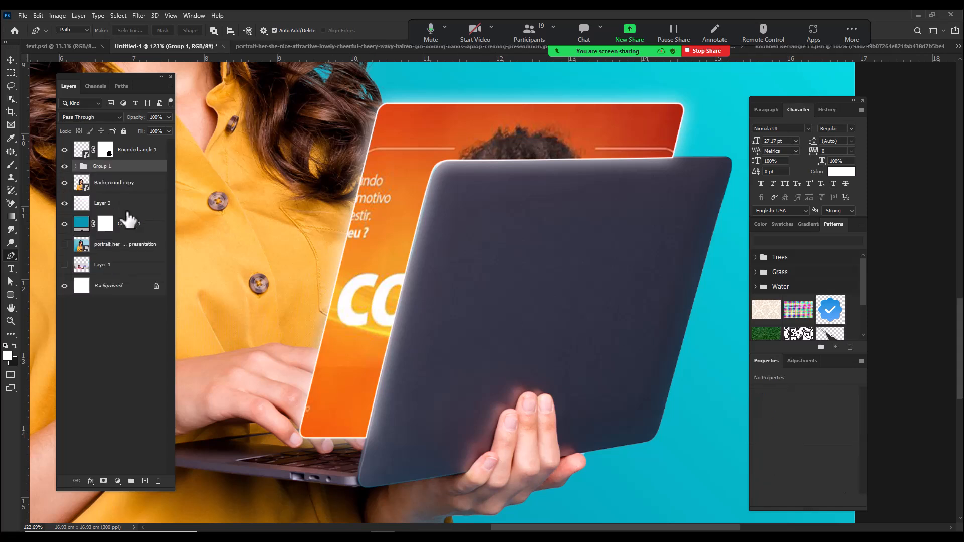
left_click(102, 481, "alt")
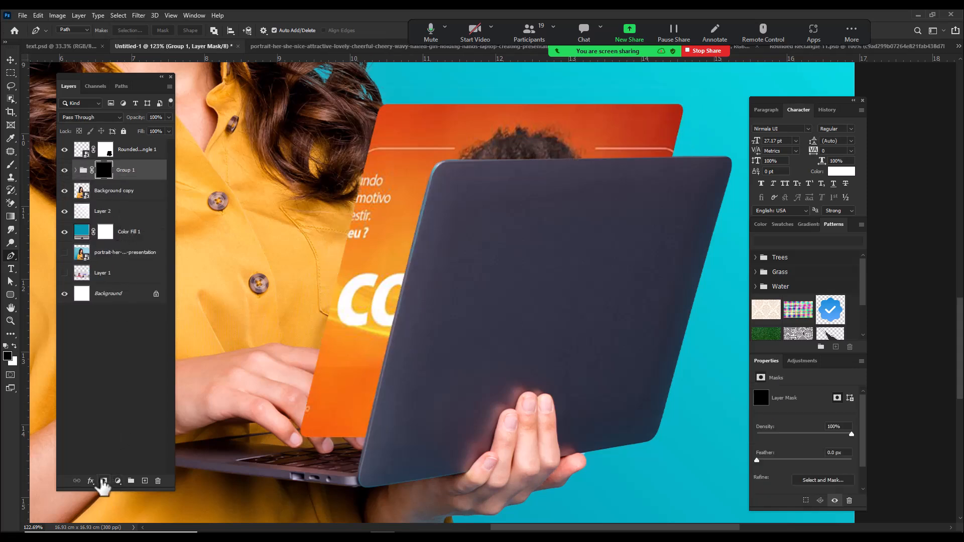
Step: Paint white on the group mask with a soft 125 px brush to reveal the stroke and glow along the artwork's exposed edges
left_click(8, 167)
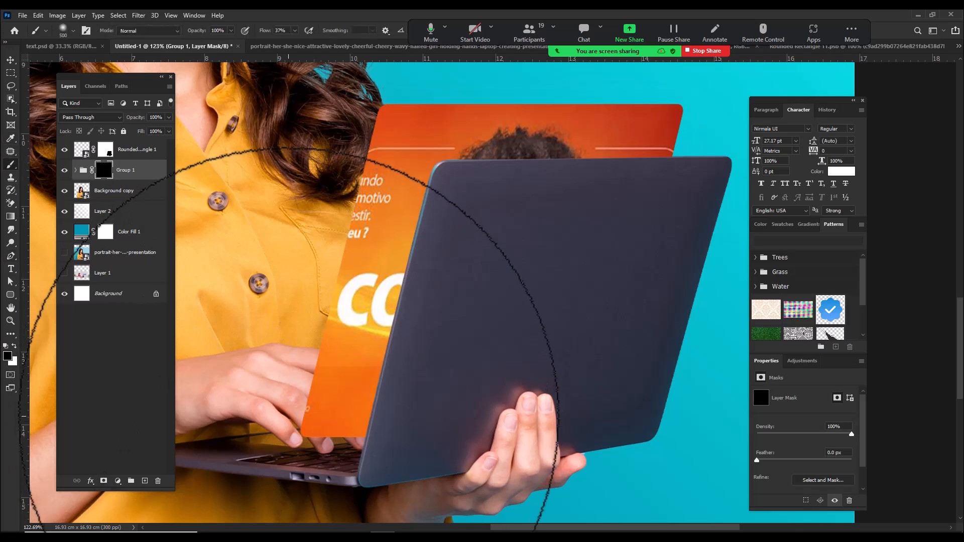
key("bracketleft")
key("bracketleft")
key("bracketleft")
key("bracketleft")
key("bracketleft")
key("bracketleft")
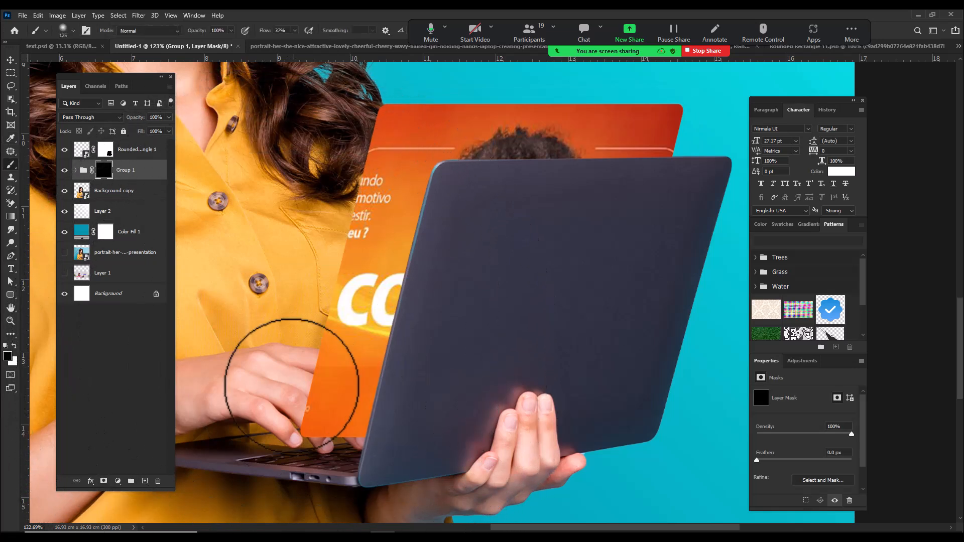
key("x")
mouse_move(286, 431)
left_mouse_down()
mouse_move(298, 386)
mouse_move(280, 404)
mouse_move(288, 422)
mouse_move(305, 439)
mouse_move(334, 441)
mouse_move(284, 418)
mouse_move(339, 263)
mouse_move(319, 289)
mouse_move(405, 117)
mouse_move(387, 115)
mouse_move(490, 95)
mouse_move(368, 105)
mouse_move(345, 148)
mouse_move(295, 411)
mouse_move(290, 363)
mouse_move(372, 111)
mouse_move(635, 86)
mouse_move(547, 102)
mouse_move(679, 108)
left_mouse_up()
left_click_drag(703, 179, 723, 191)
left_click_drag(718, 133, 626, 249)
Step: Clean up the glow spilling onto the laptop lid by painting black on the group mask with a 50 px brush
key("bracketleft")
left_click(14, 346)
key("bracketleft")
key("bracketleft")
key("bracketleft")
key("bracketleft")
key("bracketleft")
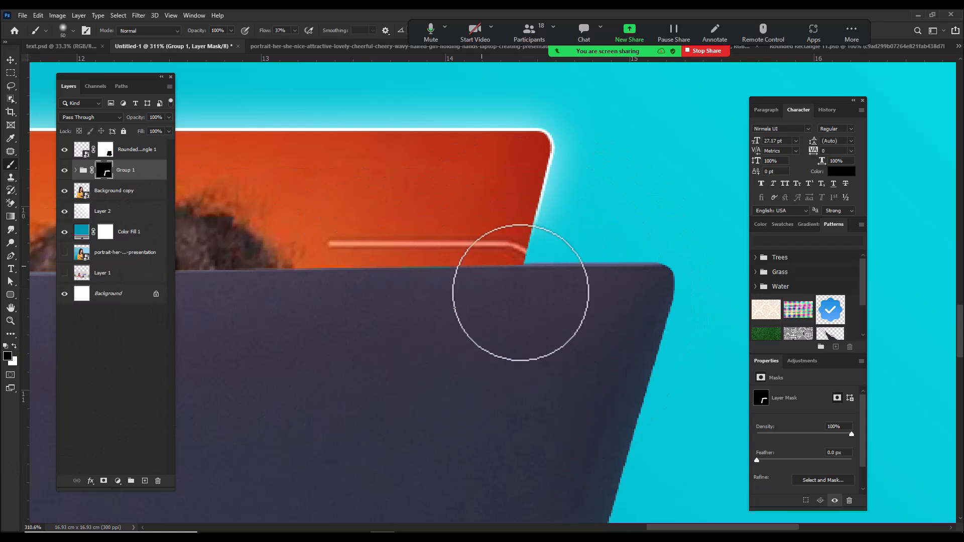
key("ctrl+0")
left_click_drag(520, 327, 552, 382)
left_click_drag(529, 346, 526, 340)
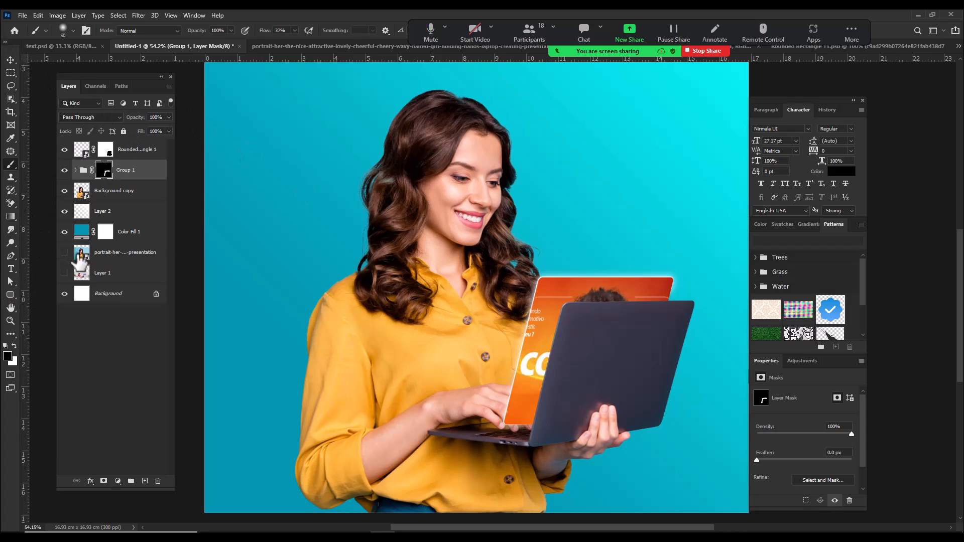
Step: Hide Group 1 and add an Outer Glow effect to the rounded rectangle layer
left_click(12, 257)
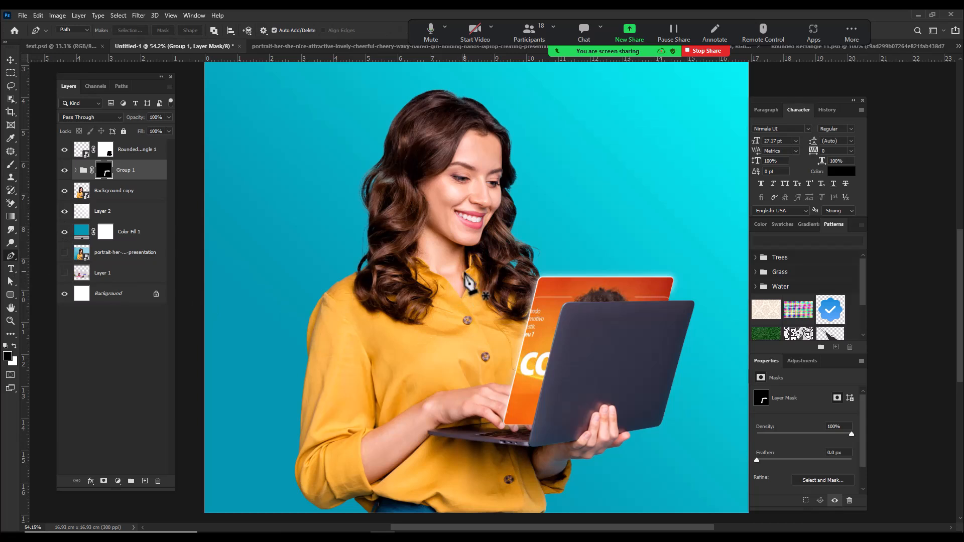
left_click(64, 170)
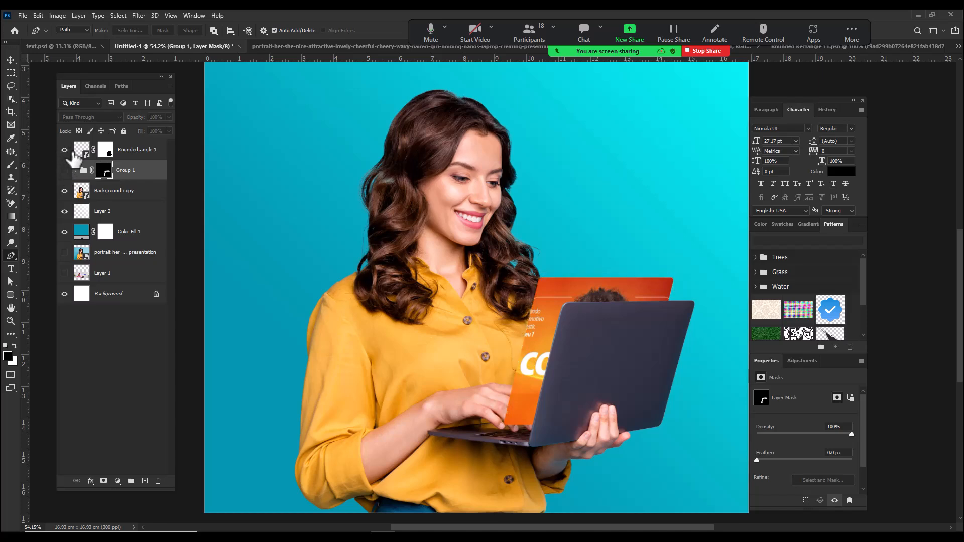
right_click(140, 150)
key("Escape")
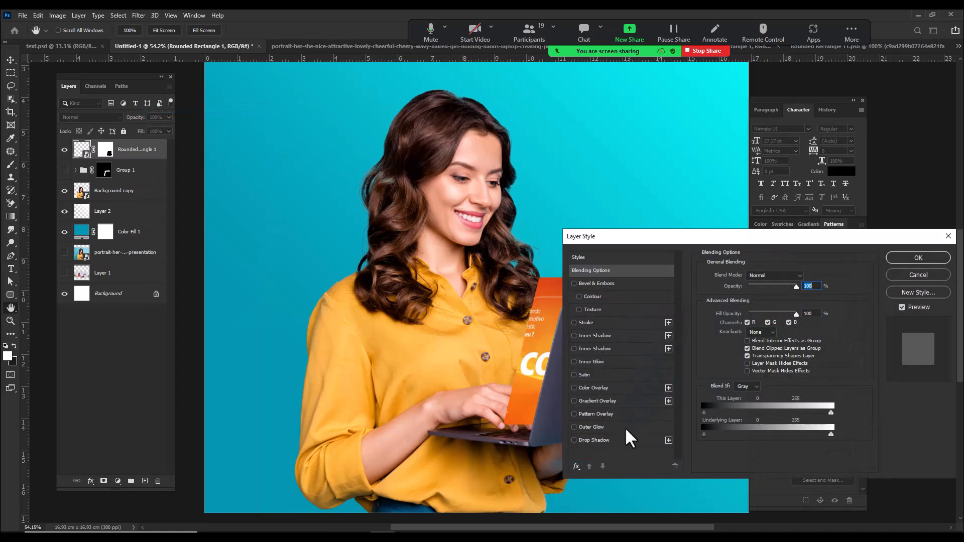
left_click(615, 426)
left_click(923, 260)
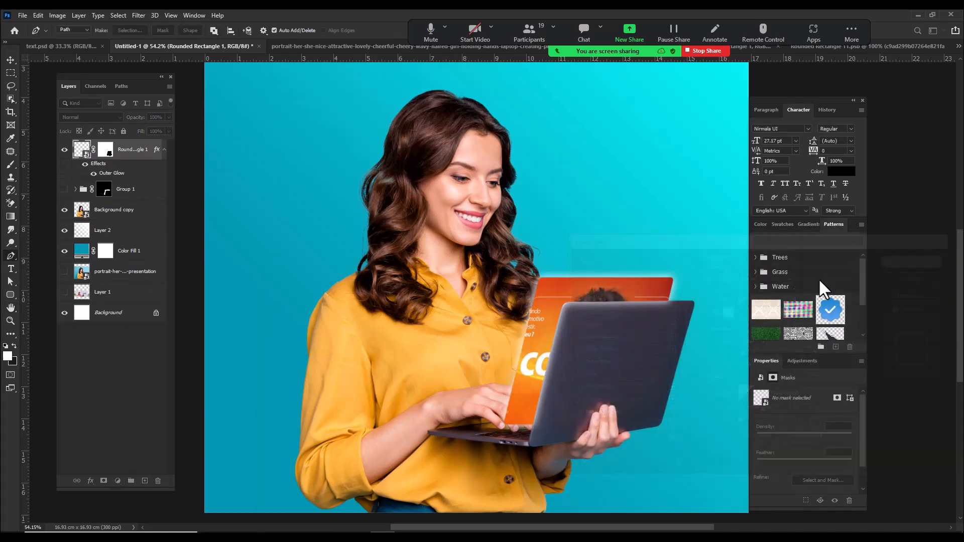
scroll(594, 367, "up", 8)
left_click_drag(531, 332, 488, 266)
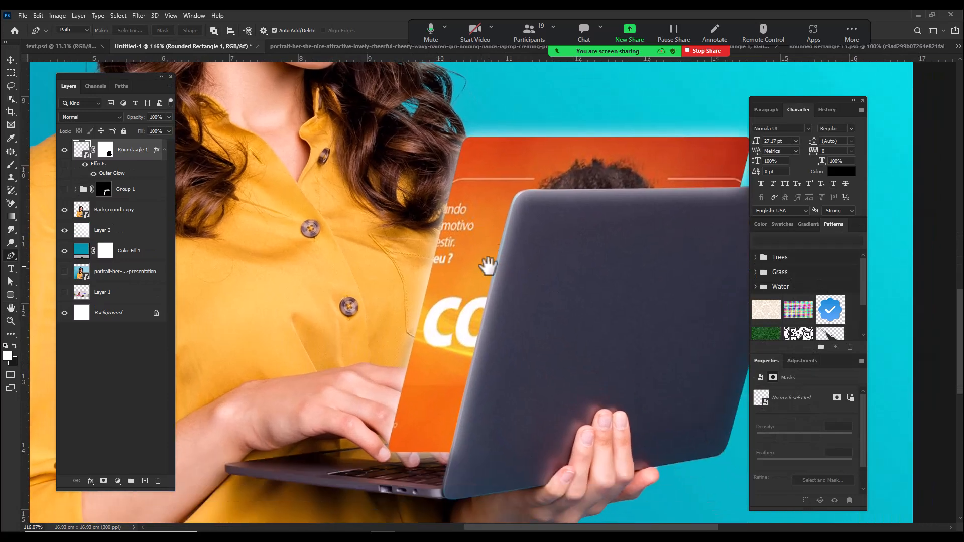
Step: Convert the rounded rectangle's outer glow into a separate layer and check it by toggling its visibility
right_click(115, 178)
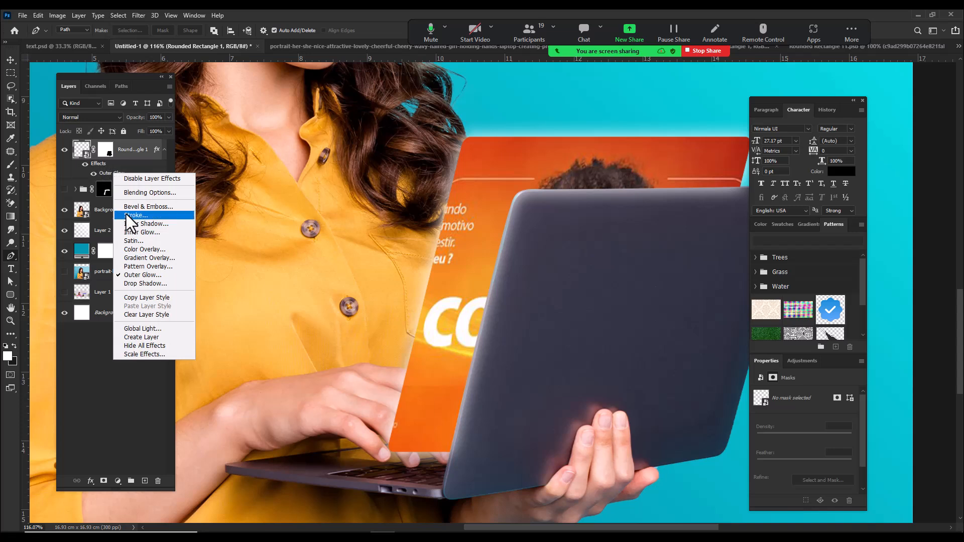
left_click(158, 336)
left_click(64, 172)
left_click(64, 172)
left_click(65, 172)
left_click(65, 173)
left_click(65, 172)
left_click(64, 172)
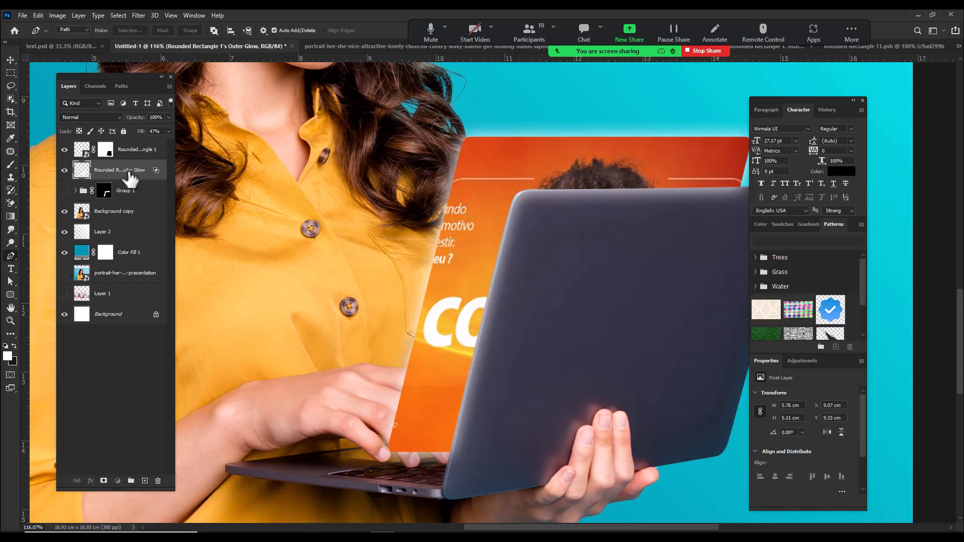
Step: Delete the separated outer glow layer and show Group 1 again
left_click_drag(130, 173, 127, 171)
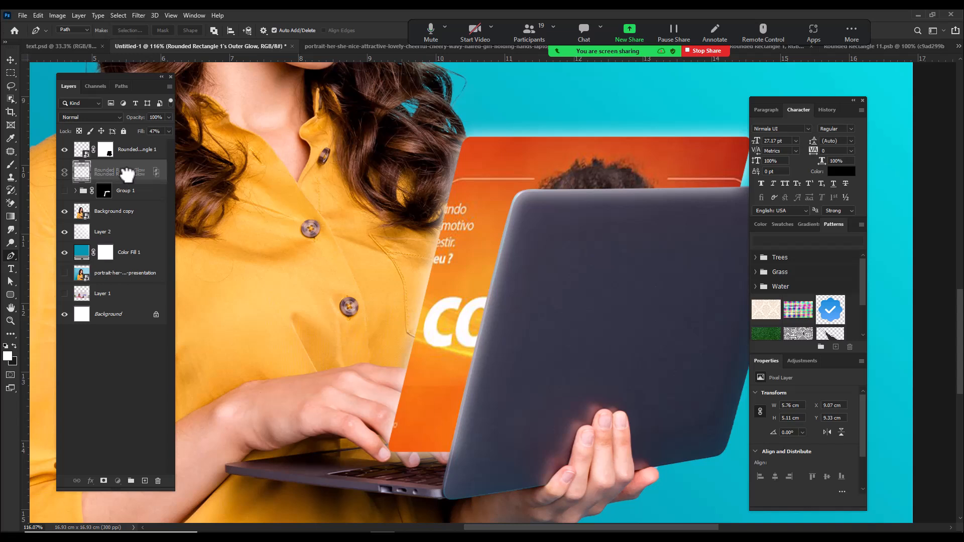
left_click_drag(126, 173, 157, 481)
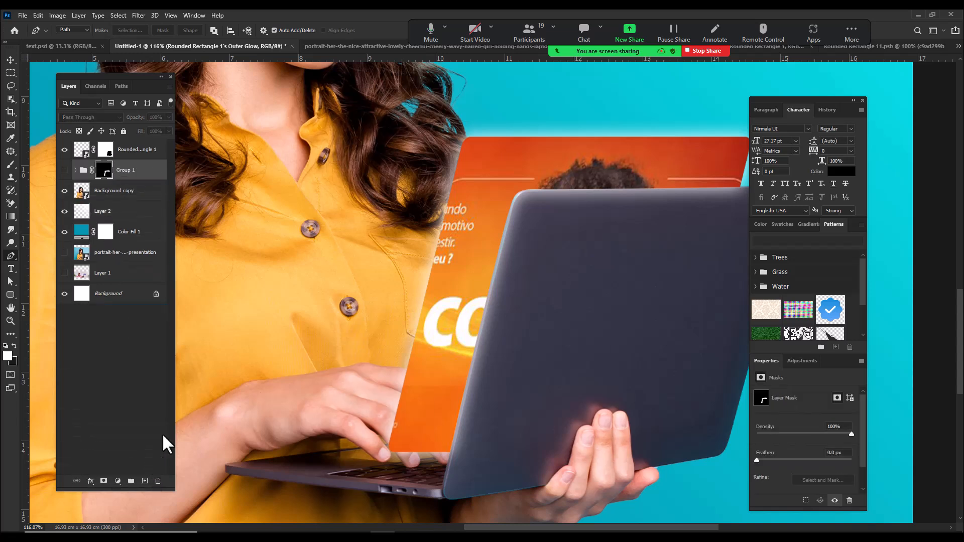
left_click(64, 171)
Step: Draw a closed four-cornered pen path from the laptop lid's diagonal up across the woman's face and convert it to a selection
scroll(500, 176, "down", 10)
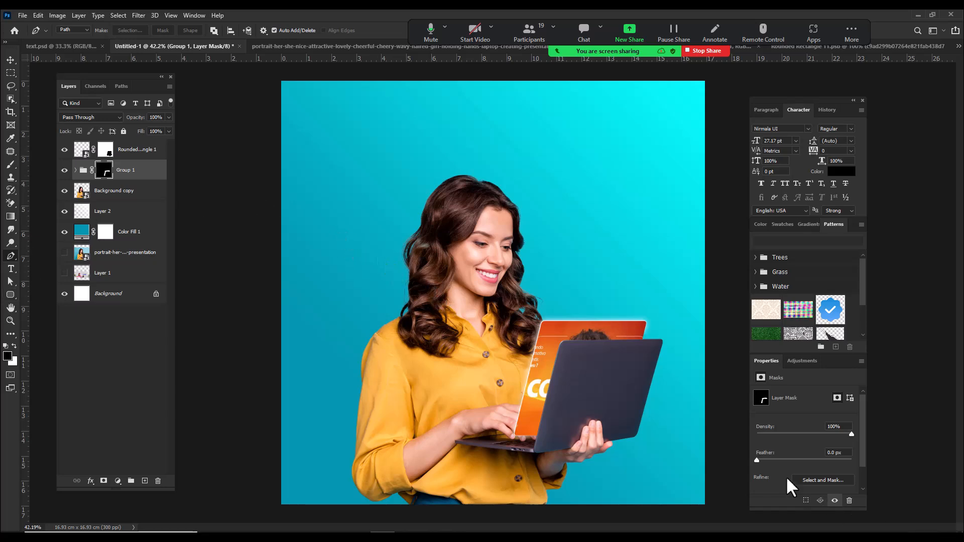
left_click_drag(470, 436, 541, 457)
left_click(586, 446)
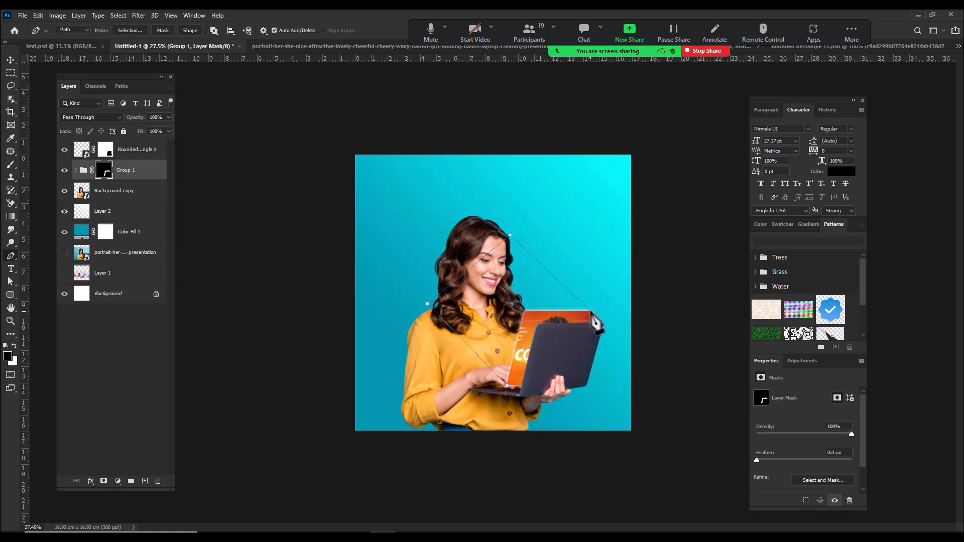
scroll(586, 311, "up", 2)
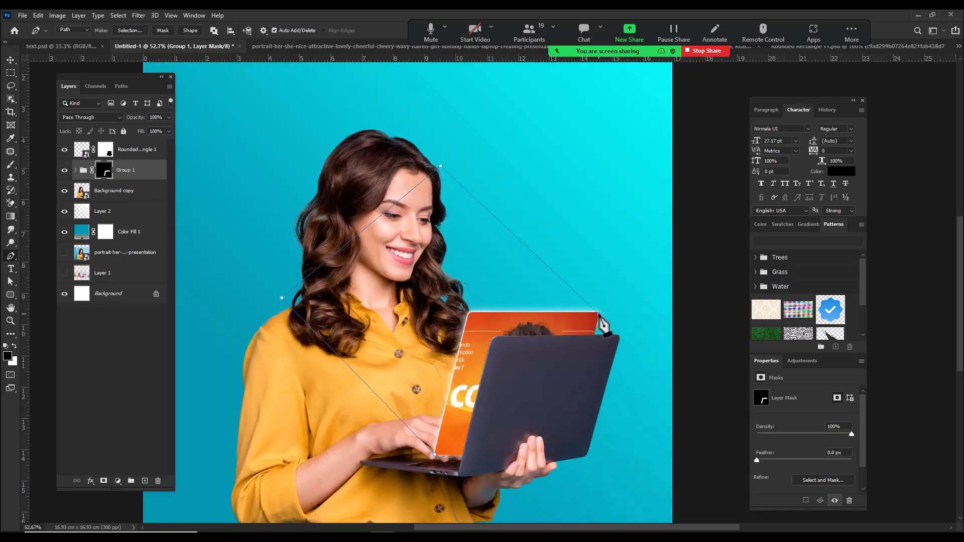
scroll(416, 479, "up", 2)
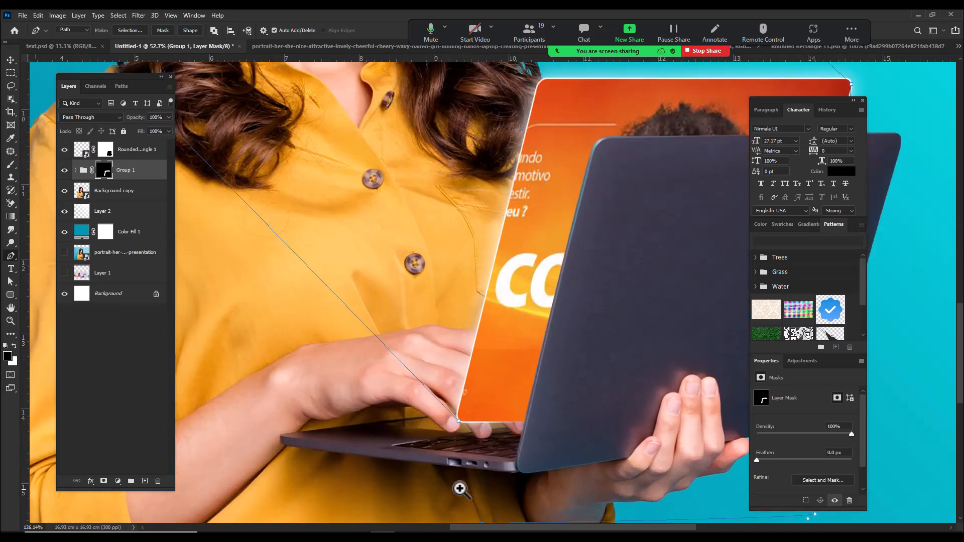
scroll(461, 431, "down", 3)
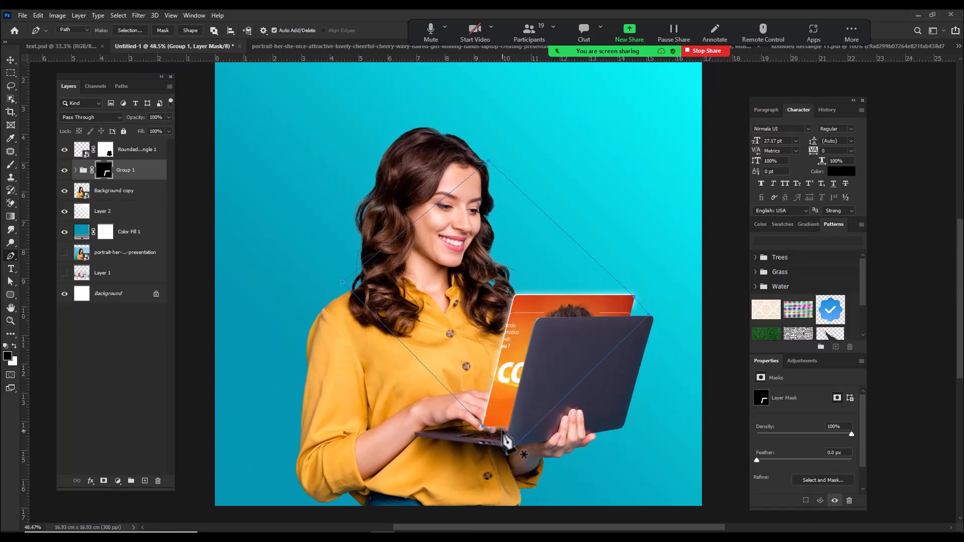
scroll(502, 440, "up", 1)
key("ctrl+Return")
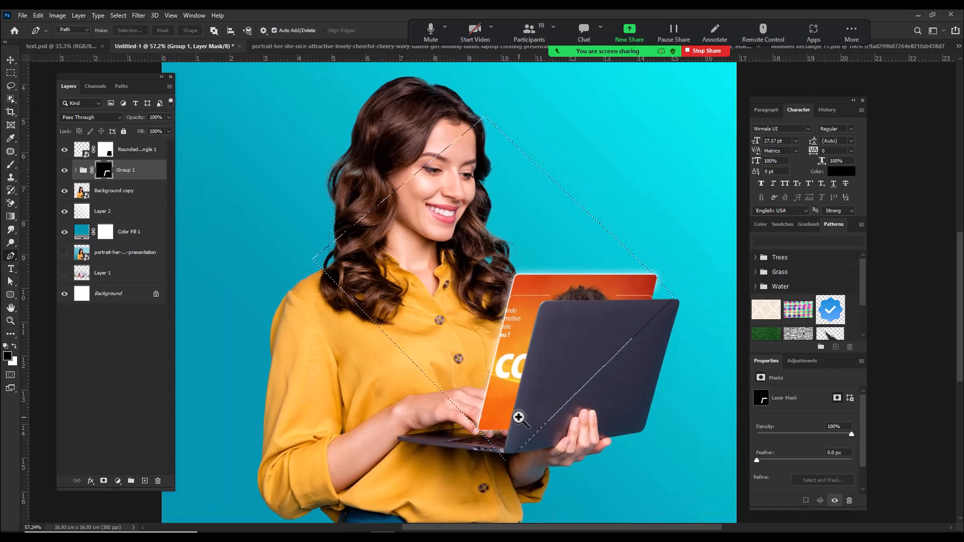
Step: Create a new layer above the rounded rectangle, fill the selection with a white-to-transparent gradient fading toward the woman's face, and deselect
left_click(139, 160)
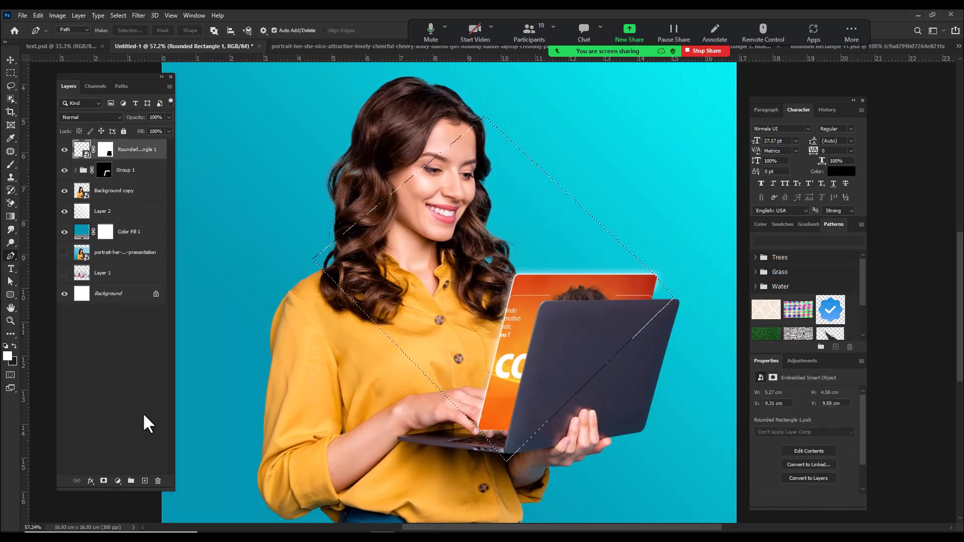
left_click(145, 480)
key("x")
left_click(10, 217)
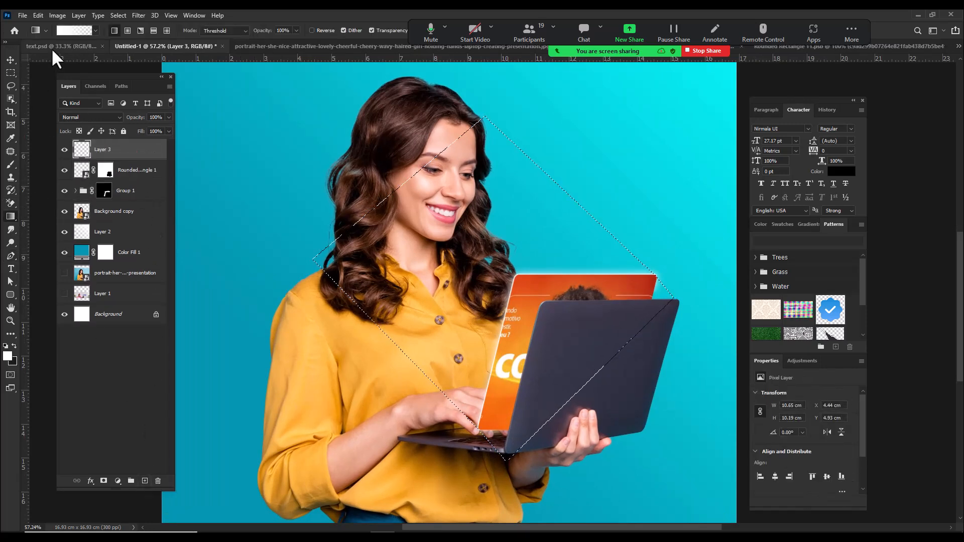
left_click_drag(603, 409, 428, 215)
left_click_drag(601, 377, 602, 377)
key("ctrl+d")
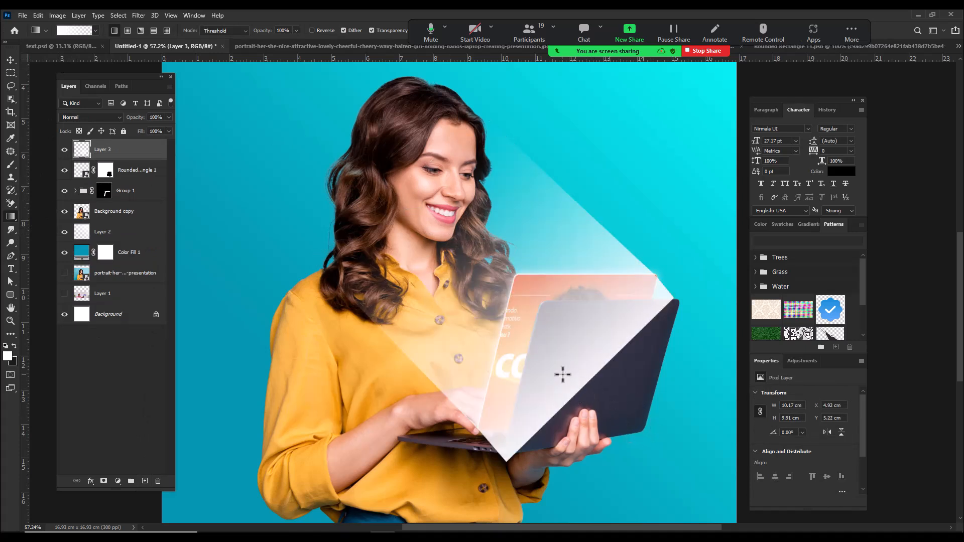
Step: Soften the edges of the white light beam on Layer 3 with a Gaussian Blur
left_click(9, 60)
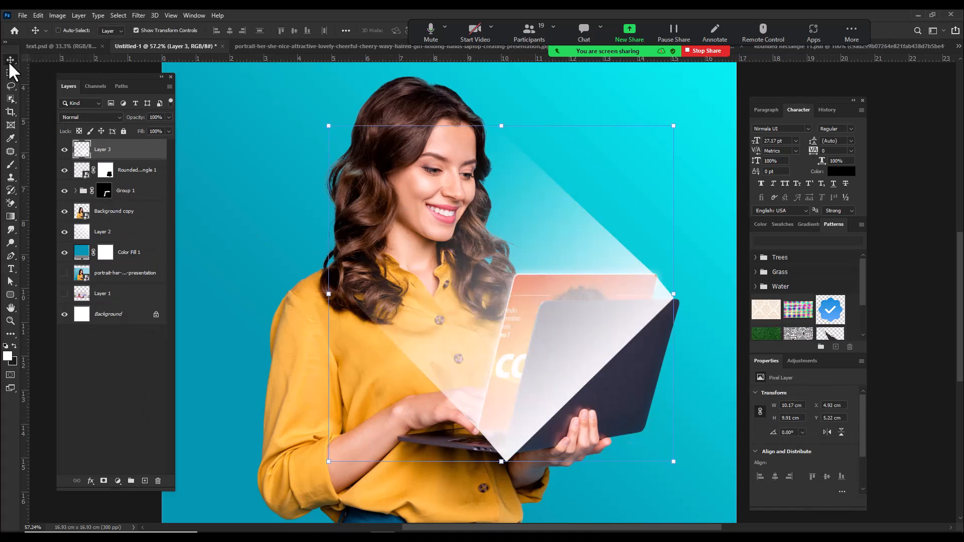
left_click(137, 15)
mouse_move(176, 128)
left_click(288, 166)
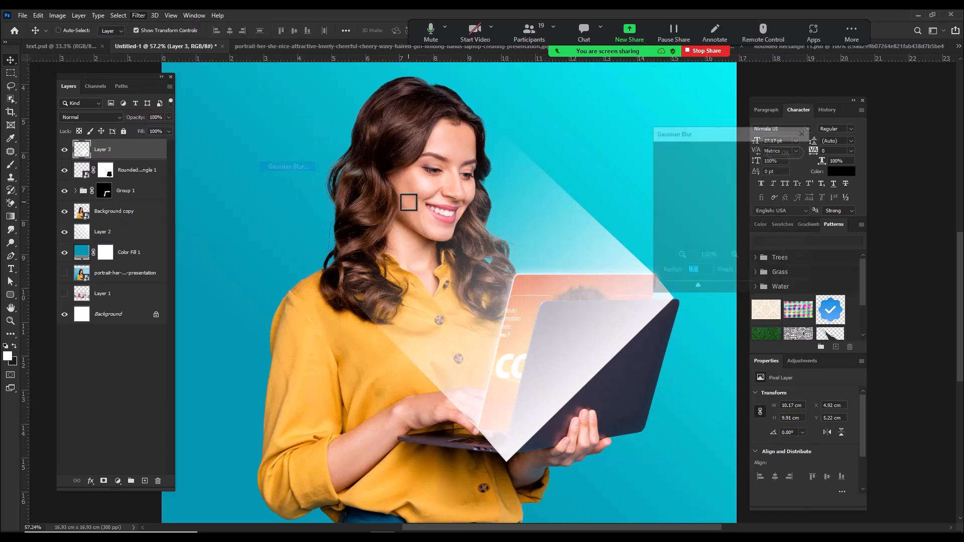
left_click(773, 164)
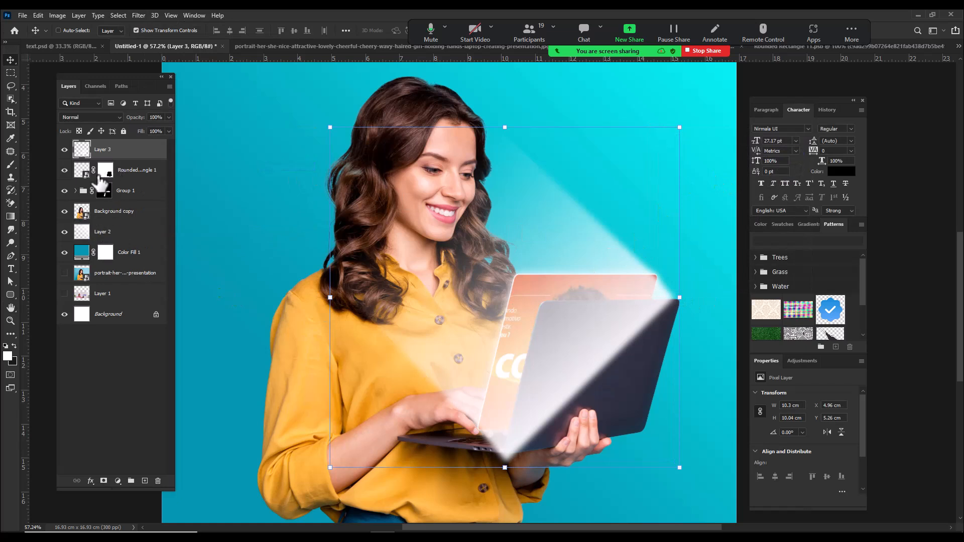
Step: Mask the artwork's shape out of the light beam and paint black on the mask with a 50 px brush over the laptop
left_click(82, 171, "ctrl")
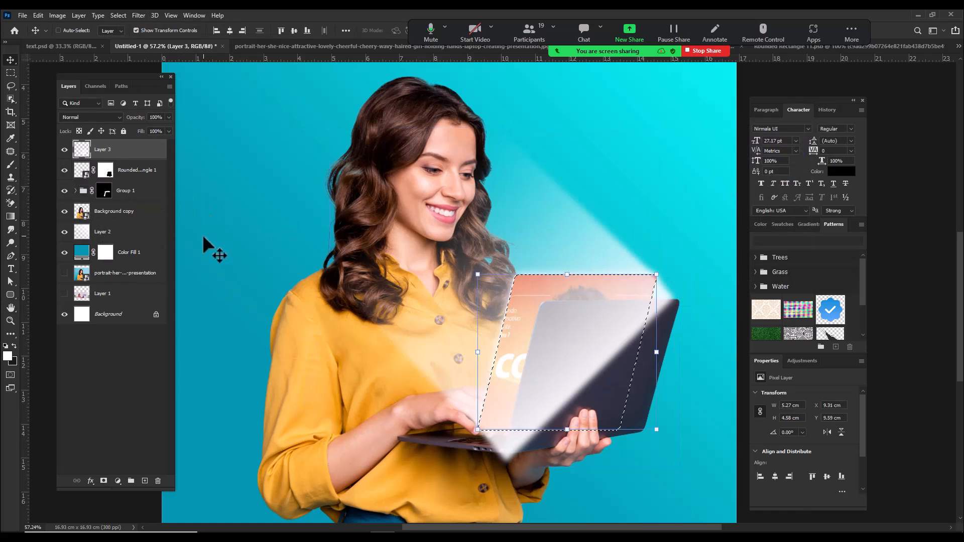
left_click(104, 481)
left_click_drag(512, 424, 547, 456)
left_click_drag(545, 390, 458, 372)
left_click(10, 165)
mouse_move(388, 418)
left_mouse_down()
mouse_move(473, 417)
mouse_move(441, 443)
mouse_move(423, 430)
mouse_move(452, 448)
mouse_move(448, 425)
mouse_move(459, 417)
mouse_move(420, 415)
mouse_move(417, 435)
mouse_move(442, 417)
left_mouse_up()
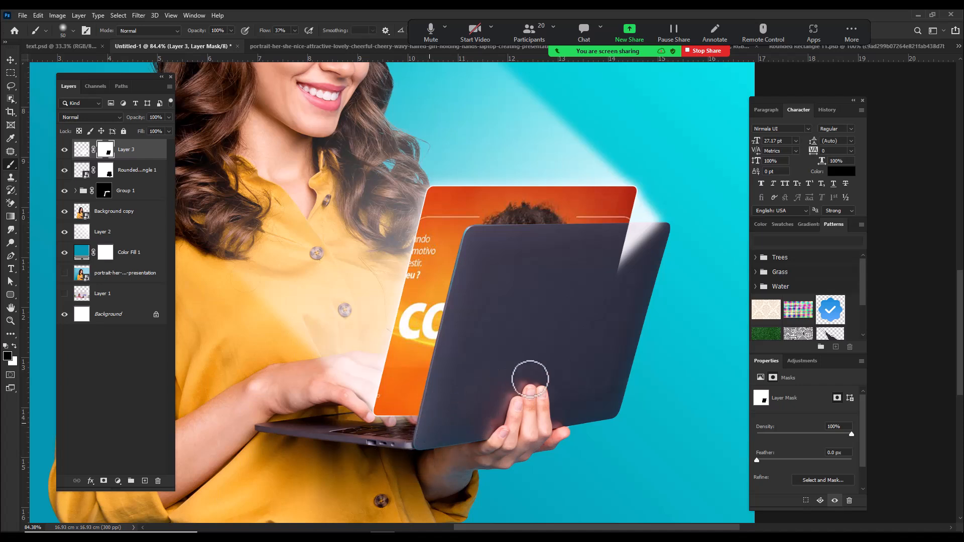
mouse_move(606, 298)
left_mouse_down()
mouse_move(657, 244)
mouse_move(668, 203)
mouse_move(619, 256)
left_mouse_up()
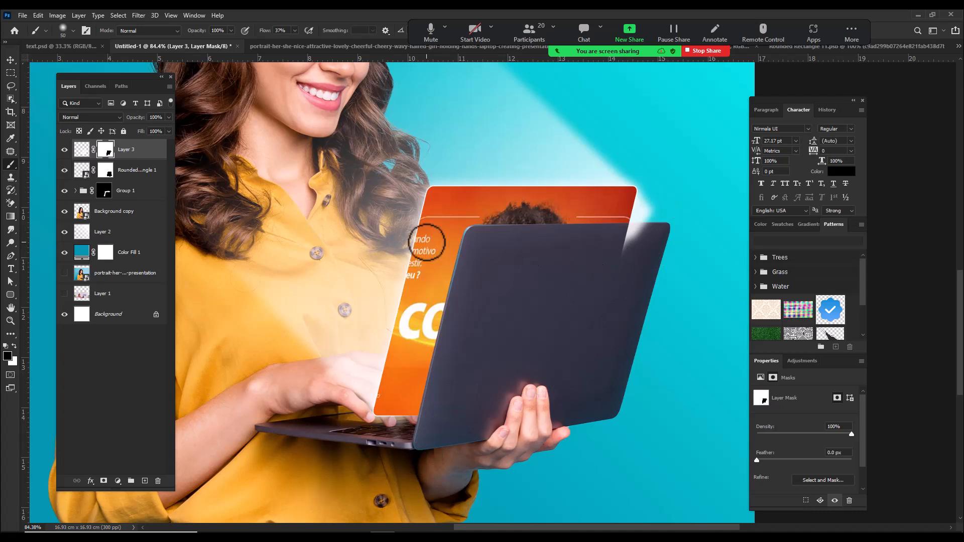
Step: Compare the light beam on and off, check the artwork layer's mask and outline selections, and delete Layer 3's mask
left_click(64, 150)
left_click(64, 149)
left_click(64, 149)
left_click(64, 150)
left_click(82, 171, "ctrl")
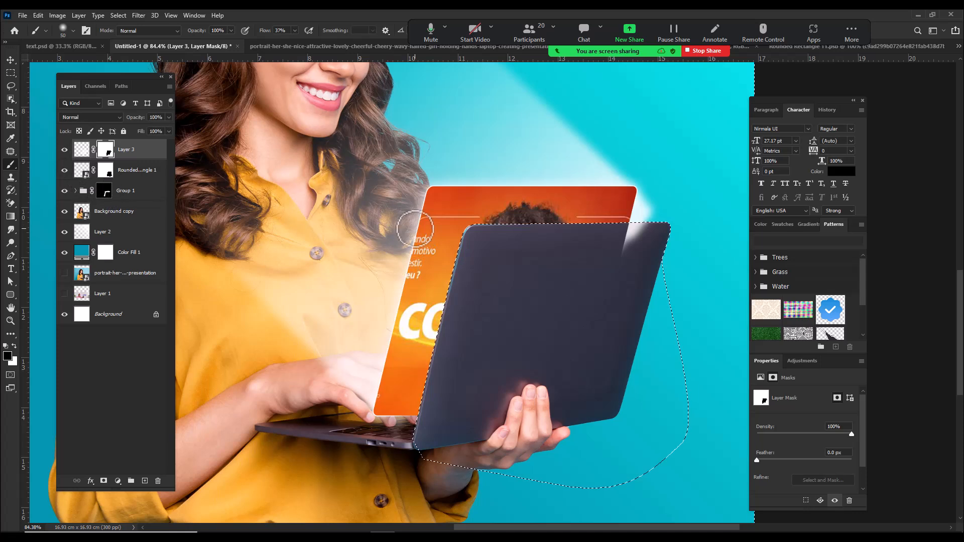
left_click(84, 169, "ctrl")
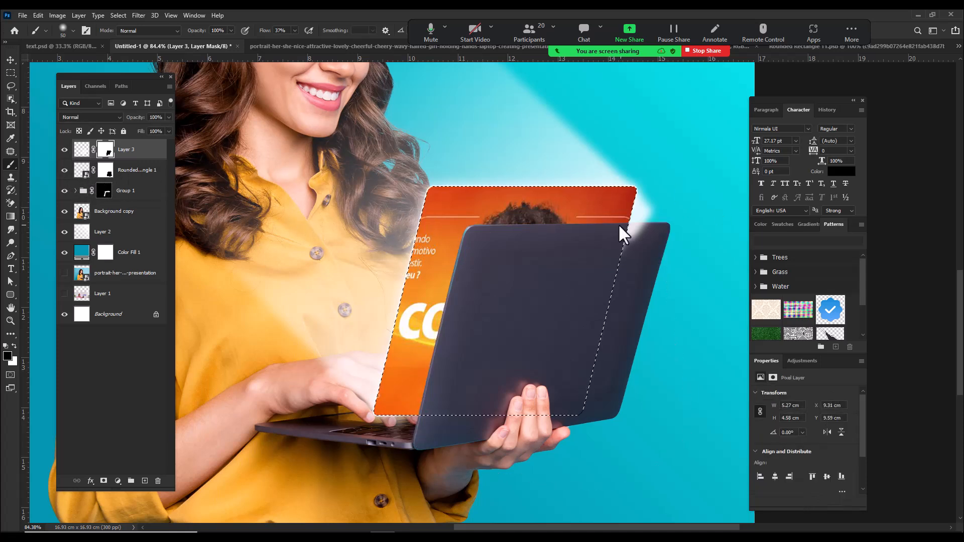
key("ctrl+d")
right_click(109, 156)
left_click(116, 171)
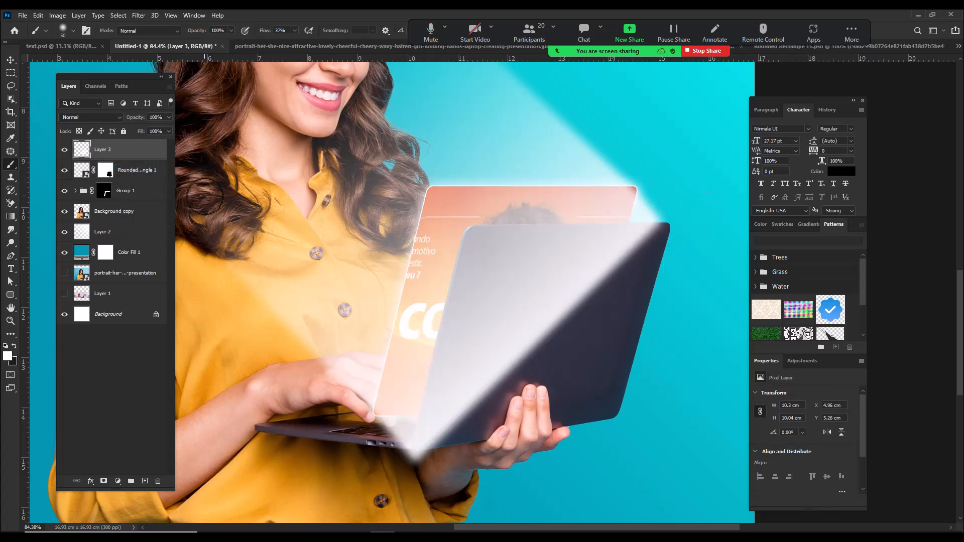
Step: Load the rounded rectangle's outline as a selection and use it to mask the artwork area out of the light beam on Layer 3
left_click(62, 171)
left_click(63, 171)
left_click(63, 172)
left_click(82, 171)
left_click(81, 170, "ctrl")
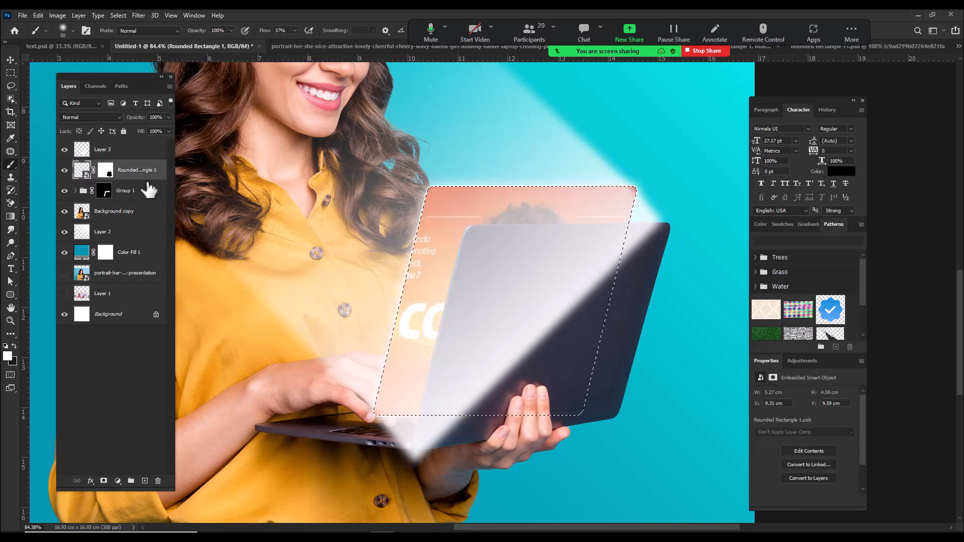
left_click(128, 149)
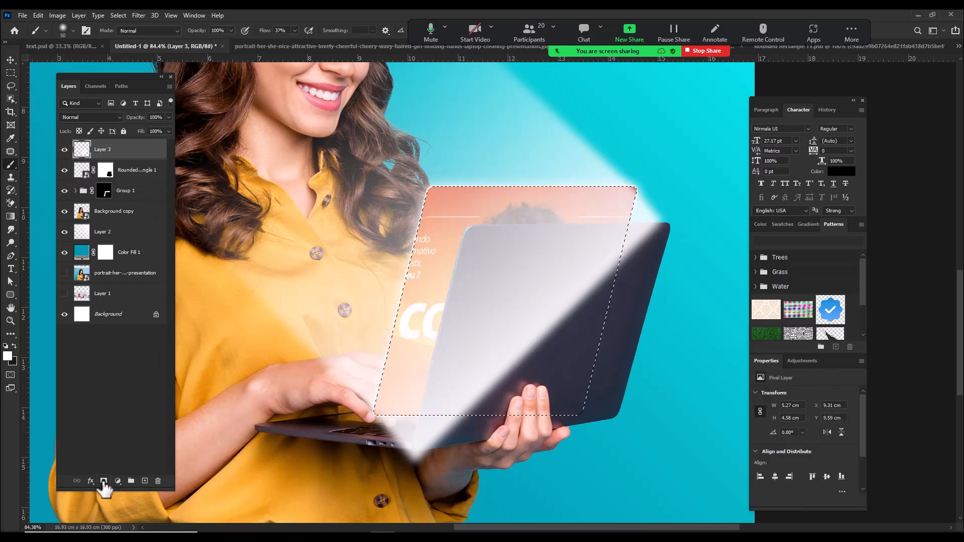
left_click(103, 481)
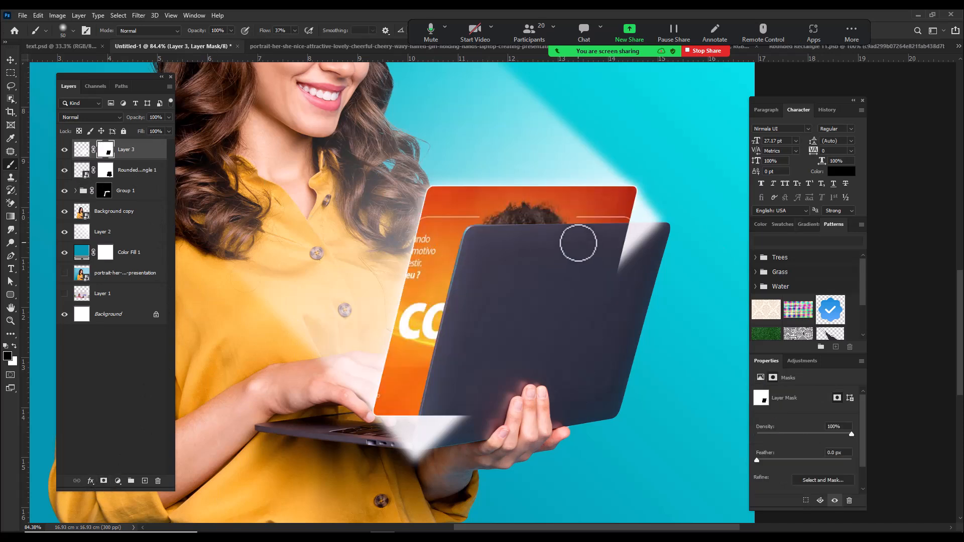
Step: Paint black on Layer 3's mask with a soft brush enlarged to 90 px to clear the beam from the laptop's keyboard and lid
mouse_move(383, 421)
left_mouse_down()
mouse_move(409, 445)
mouse_move(441, 446)
mouse_move(453, 431)
mouse_move(381, 462)
mouse_move(415, 455)
mouse_move(419, 415)
mouse_move(500, 420)
mouse_move(398, 441)
left_mouse_up()
key("bracketright")
key("bracketright")
key("bracketright")
key("bracketright")
mouse_move(597, 306)
left_mouse_down()
mouse_move(643, 225)
mouse_move(644, 202)
mouse_move(705, 209)
mouse_move(654, 187)
mouse_move(648, 204)
mouse_move(673, 216)
mouse_move(699, 209)
mouse_move(645, 230)
mouse_move(656, 213)
left_mouse_up()
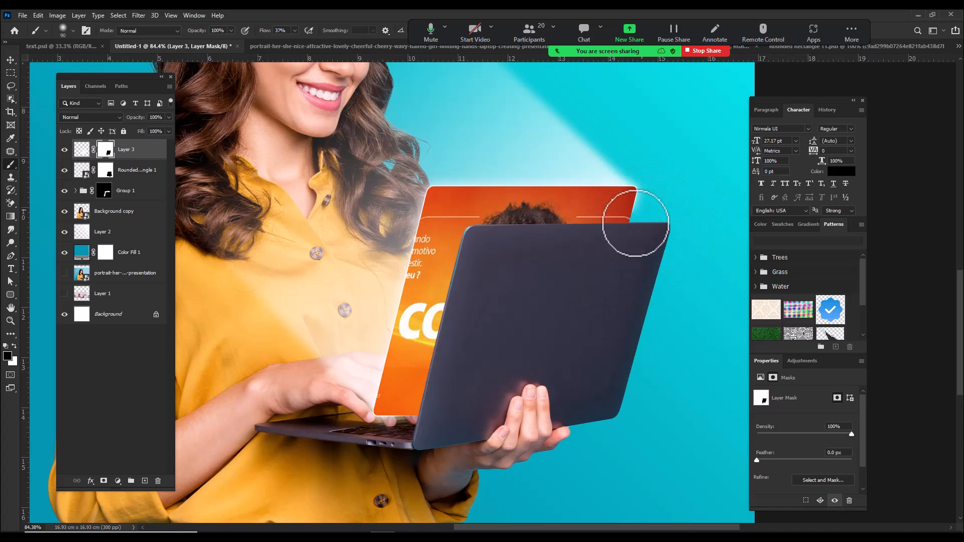
left_click_drag(525, 460, 548, 417)
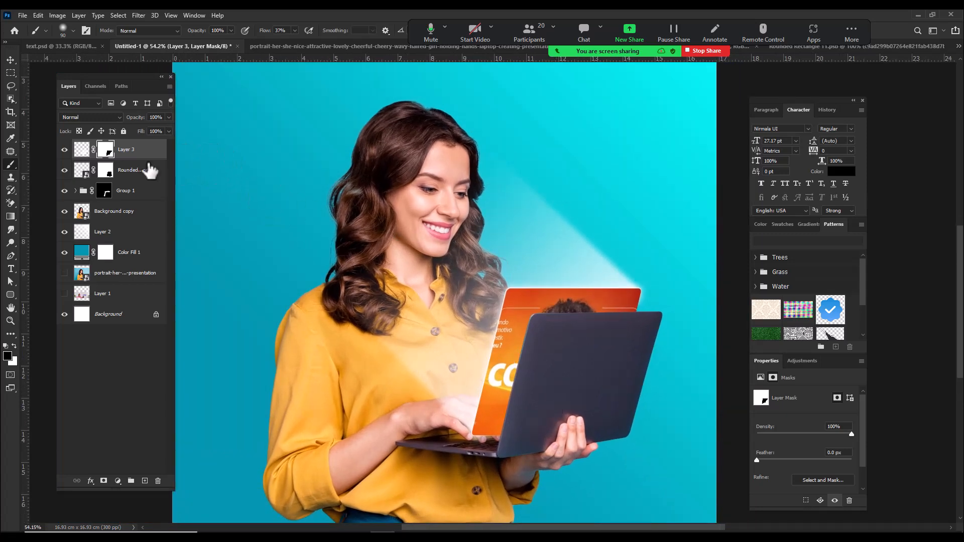
Step: Add a new layer above the light beam and dab a soft white 300 px spot beside the woman's hair with increased brush flow
left_click(144, 481)
key("x")
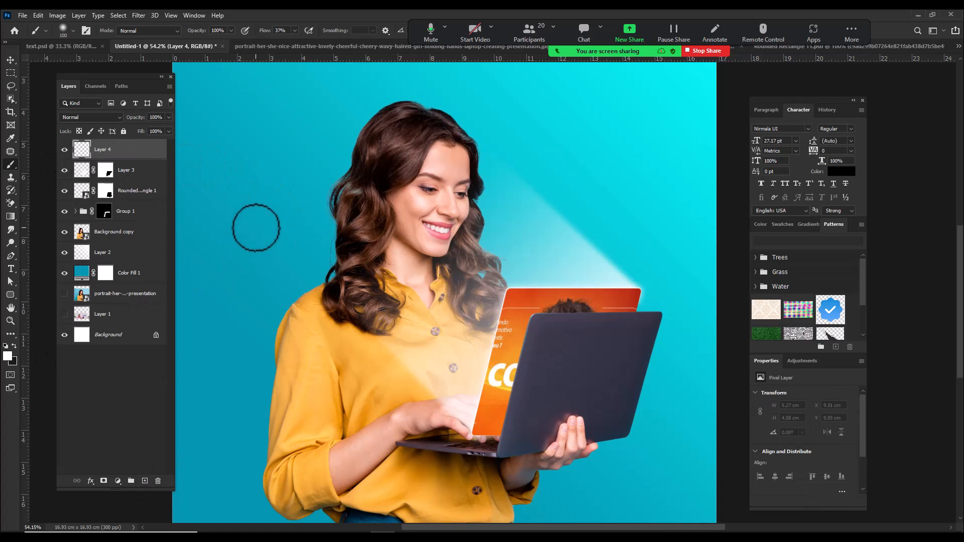
key("bracketright")
key("bracketright")
key("bracketright")
key("bracketright")
key("bracketright")
key("bracketright")
key("bracketright")
key("bracketright")
key("bracketleft")
left_click(265, 199)
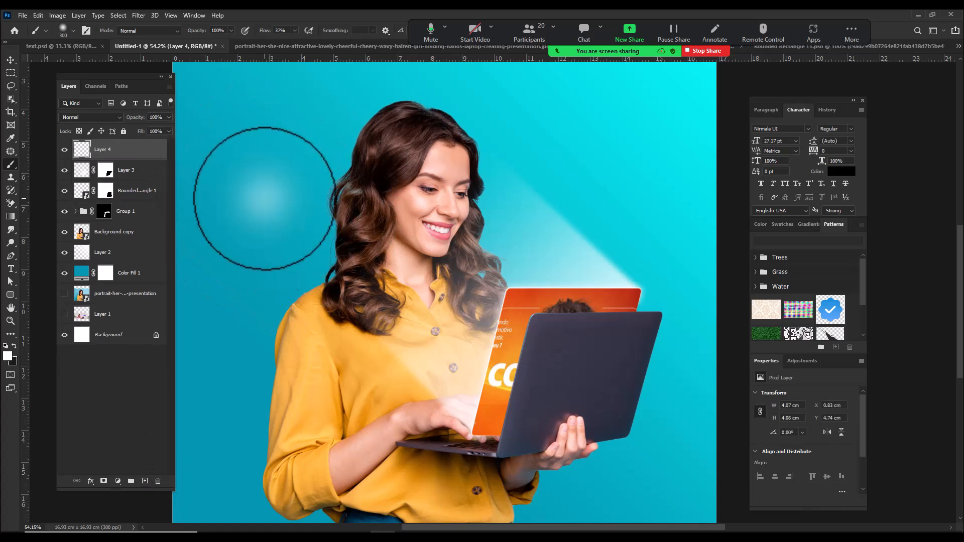
key("ctrl+z")
left_click_drag(294, 40, 327, 41)
left_click(306, 232)
Step: Transform Layer 4's white spot into a streak about 235% wide and 20% high, rotated about 42.9°, across the artwork's upper-left corner
key("ctrl+t")
left_click_drag(307, 168, 297, 284)
mouse_move(378, 296)
left_mouse_down()
mouse_move(552, 296)
mouse_move(552, 424)
mouse_move(567, 421)
left_mouse_up()
left_click_drag(451, 345, 537, 319)
left_click_drag(579, 264, 579, 261)
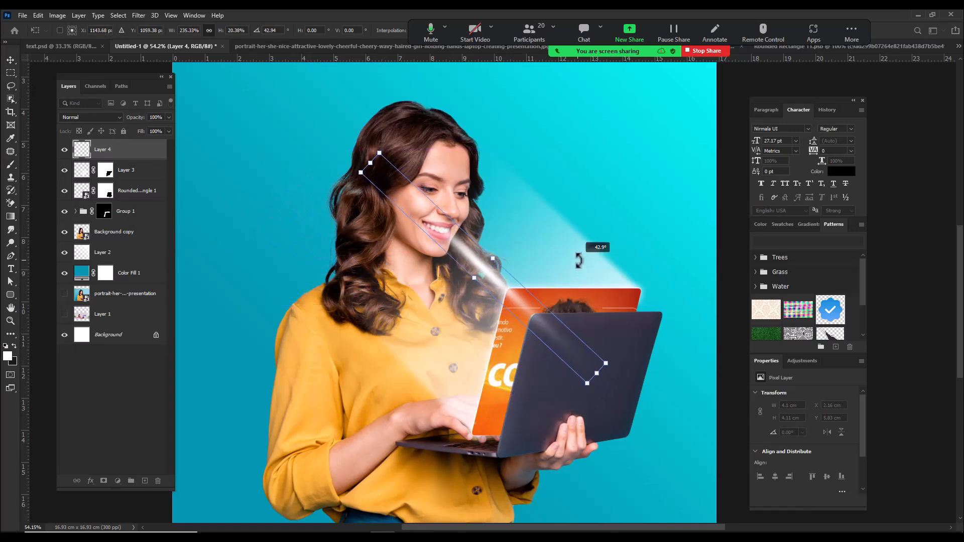
left_click_drag(515, 310, 548, 333)
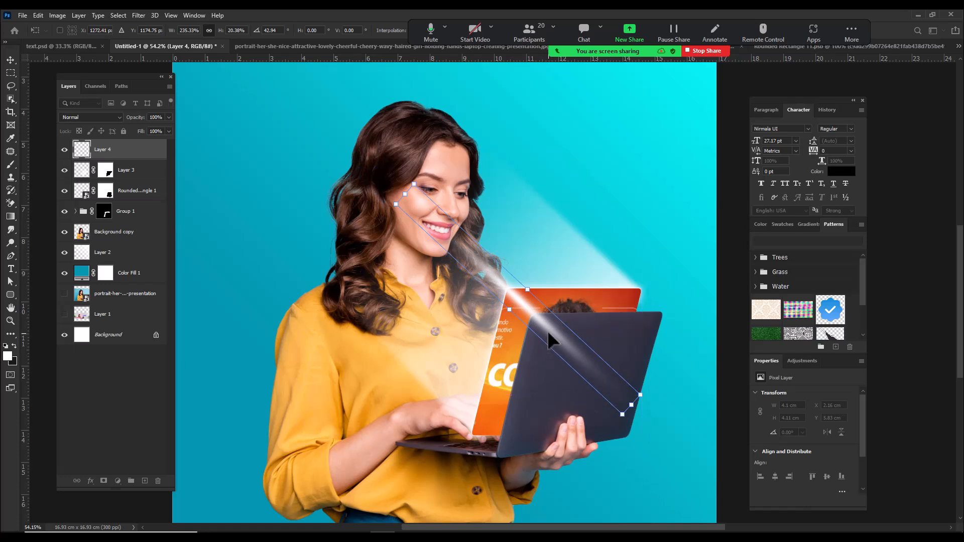
Step: Load the rounded rectangle artwork's outline as a selection and use it to mask that area out of the streak on Layer 4
left_click(12, 73)
left_click(88, 191, "ctrl")
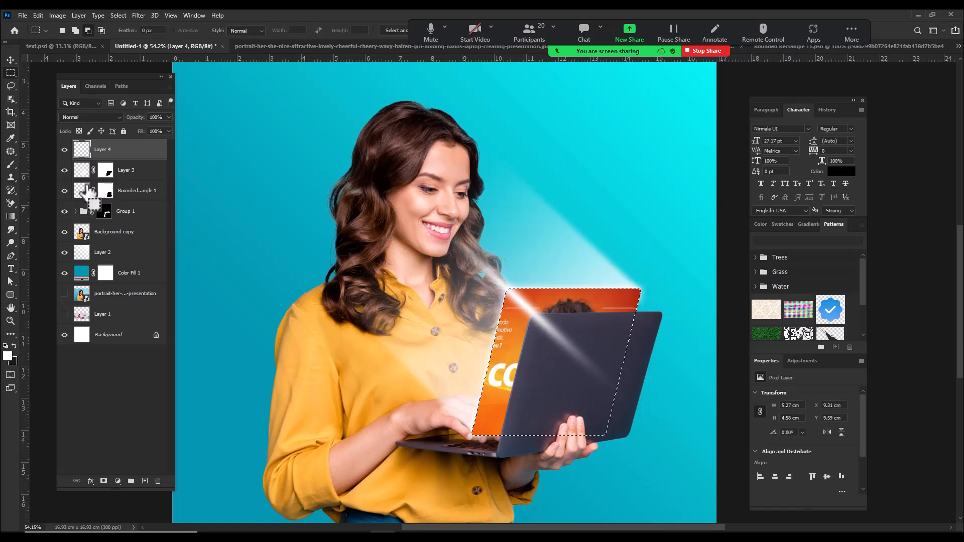
left_click(104, 480)
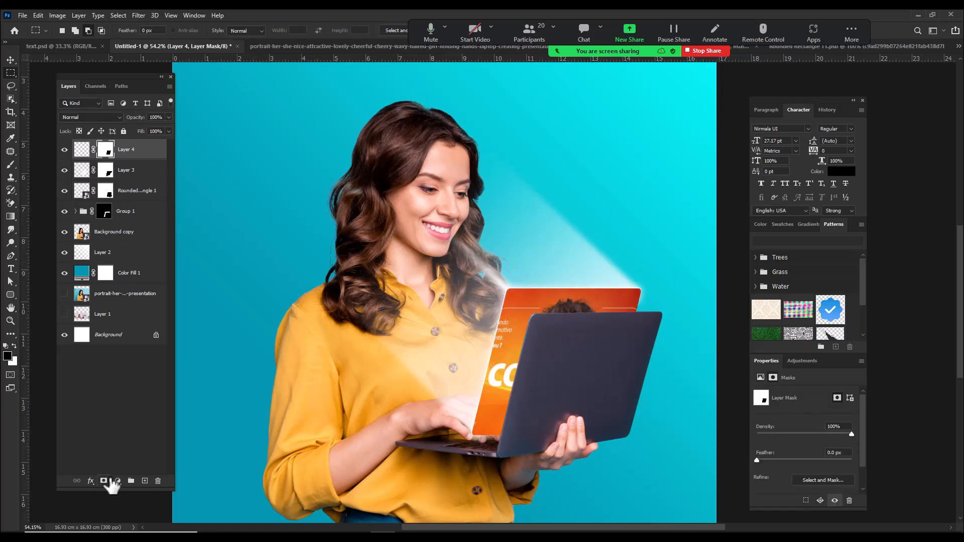
left_click_drag(455, 344, 485, 339)
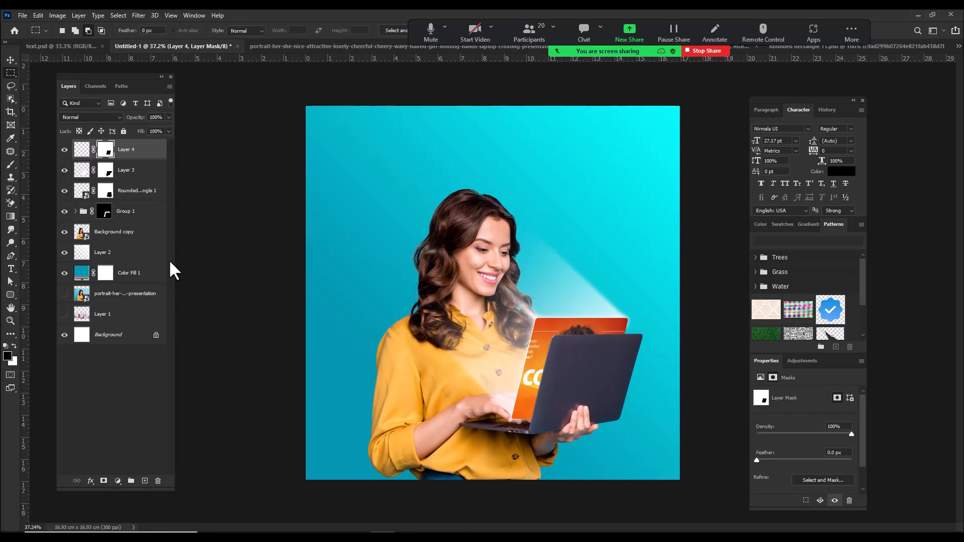
Step: Show the original portrait photo layer and move it directly above Color Fill 1, beneath Layer 2
left_click(115, 255)
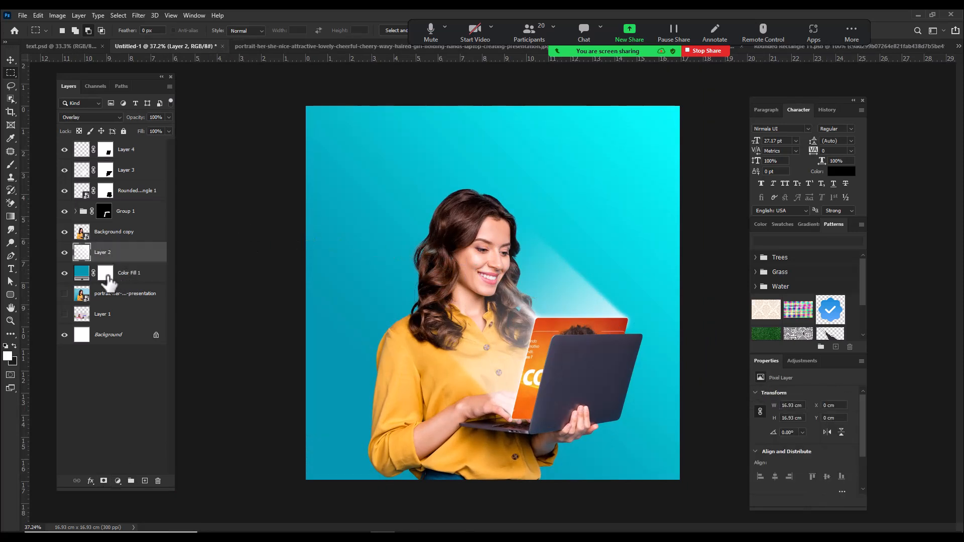
left_click_drag(134, 297, 115, 271)
left_click(67, 275)
left_click(67, 275)
left_click(65, 273)
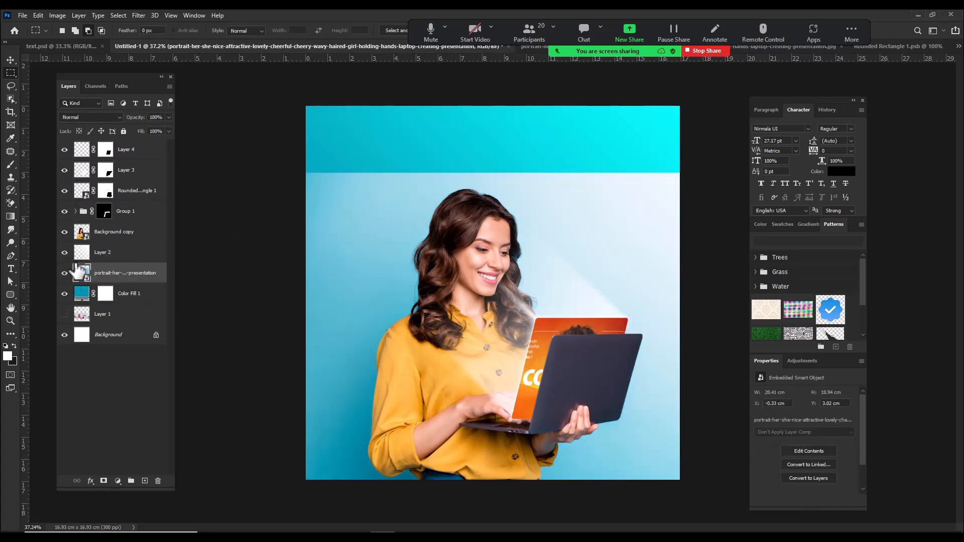
Step: Set the portrait photo layer's blend mode to Multiply and hide it with a black layer mask
left_click(89, 119)
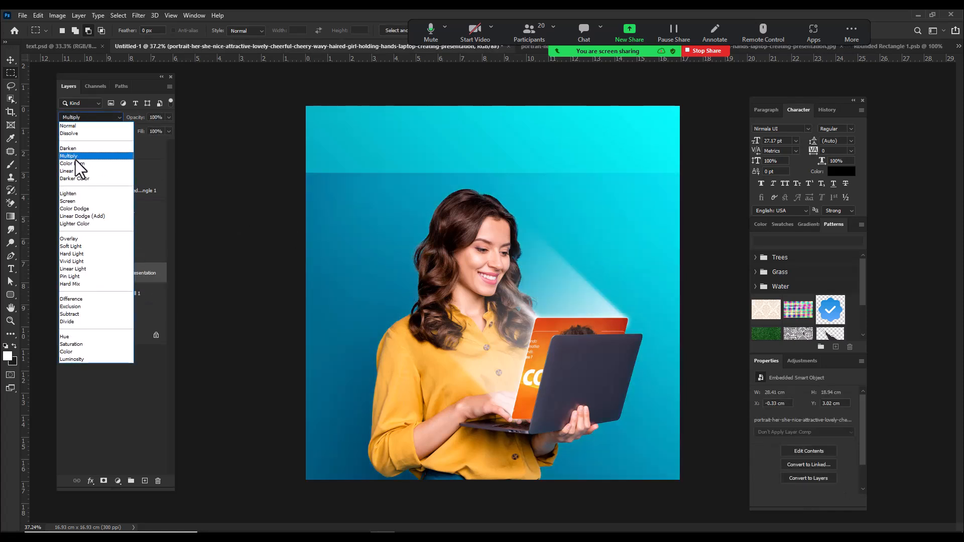
left_click(75, 160)
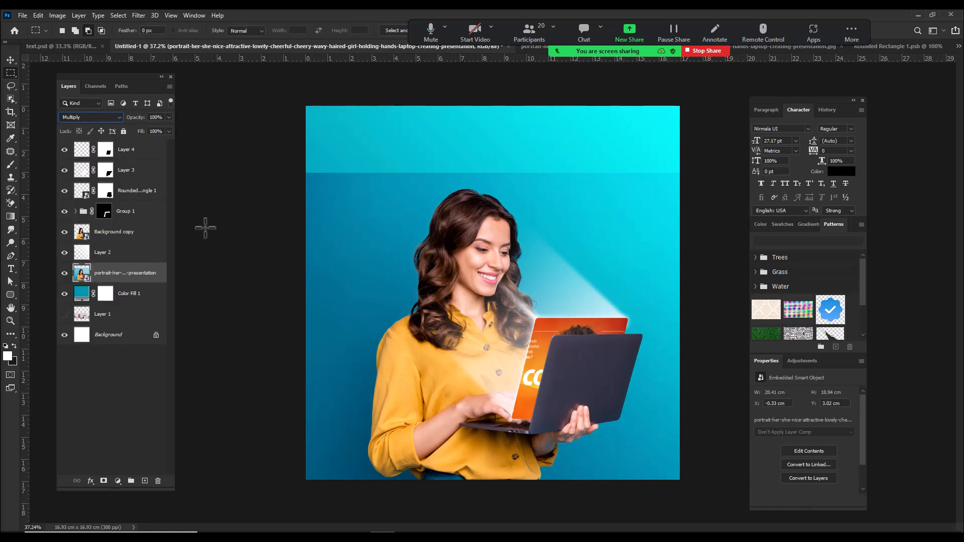
left_click(103, 481, "alt")
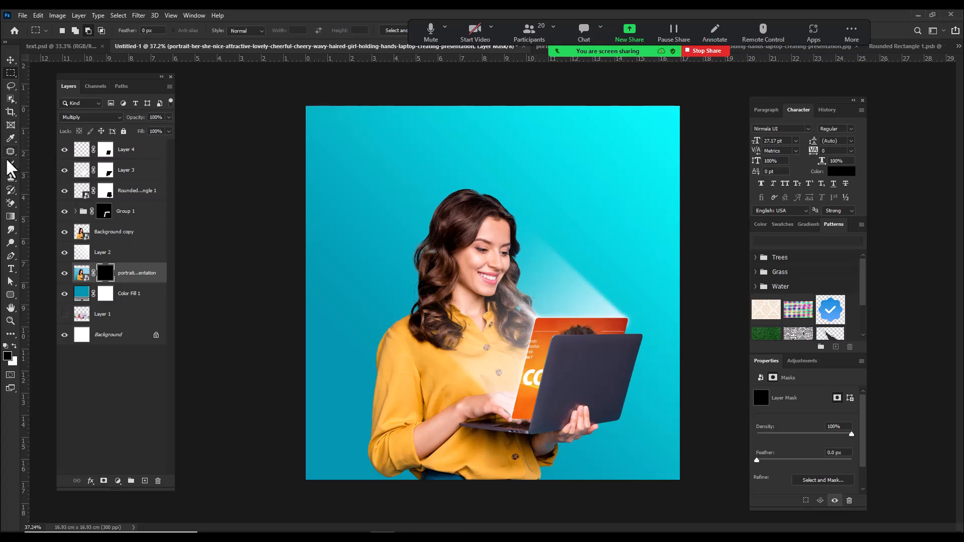
Step: Paint white on the portrait layer's mask beside the woman with a soft brush enlarged to 1000 px, then refine the edge with black
left_click(10, 165)
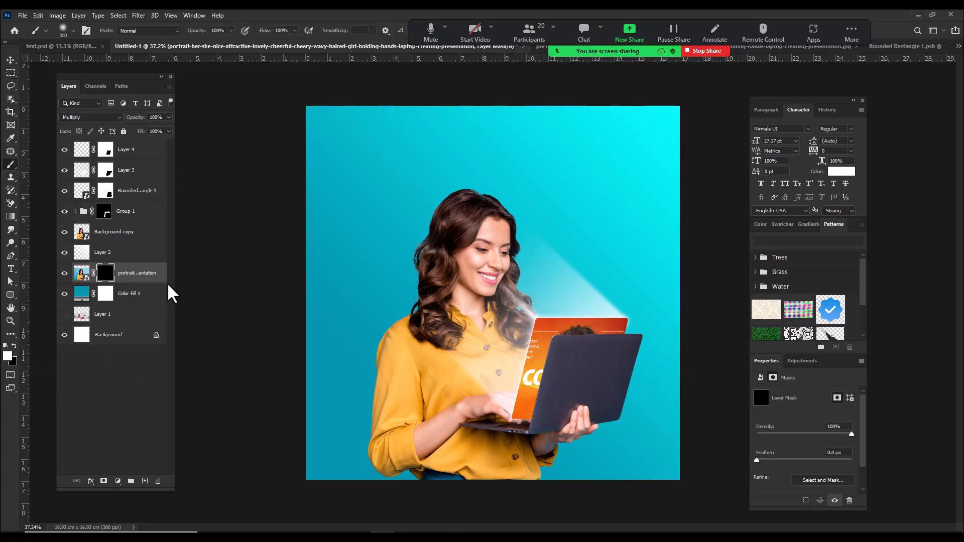
key("bracketright")
key("bracketright")
key("bracketright")
key("bracketright")
left_click(400, 350)
left_click(400, 392)
left_click_drag(400, 392, 420, 475)
key("bracketright")
key("bracketright")
key("bracketright")
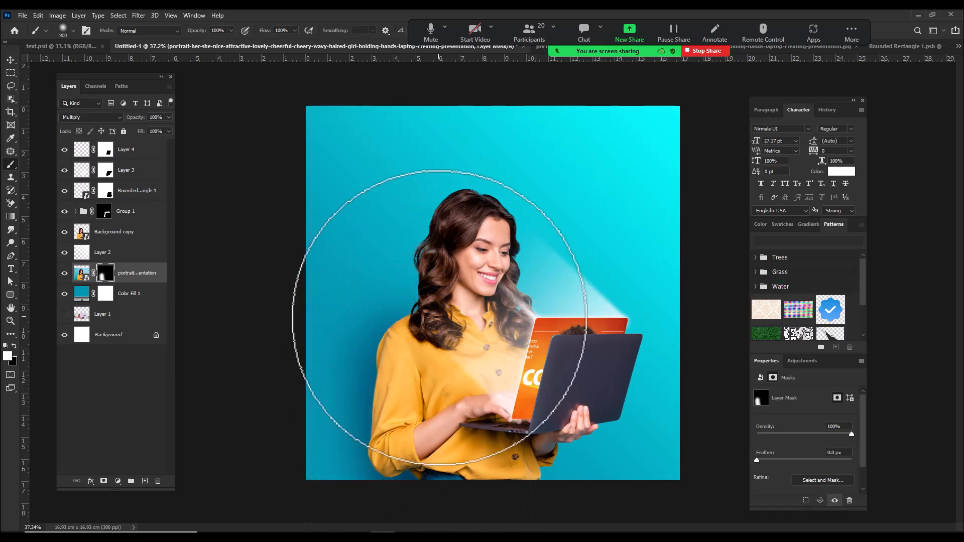
left_click(439, 309)
left_click(352, 487)
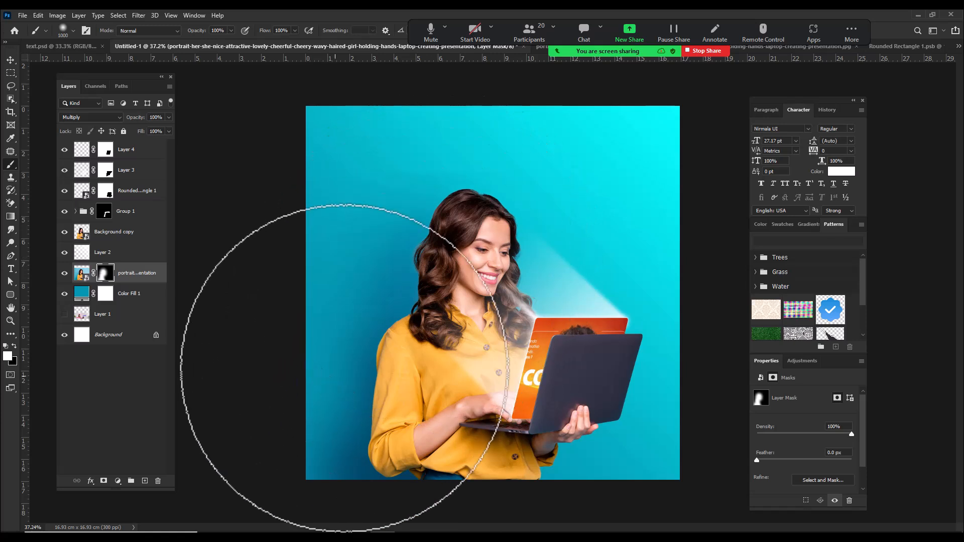
left_click(14, 348)
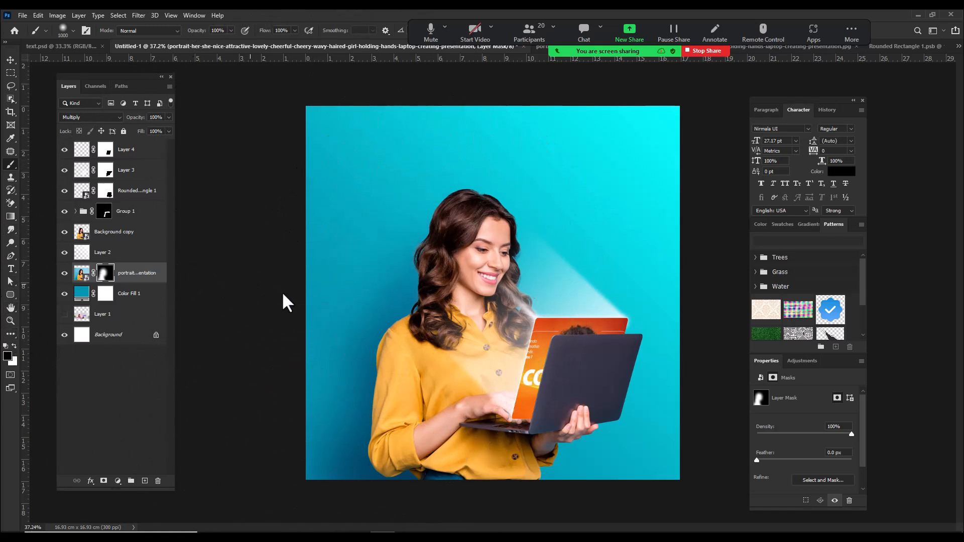
mouse_move(207, 478)
left_mouse_down()
mouse_move(248, 483)
mouse_move(289, 354)
left_mouse_up()
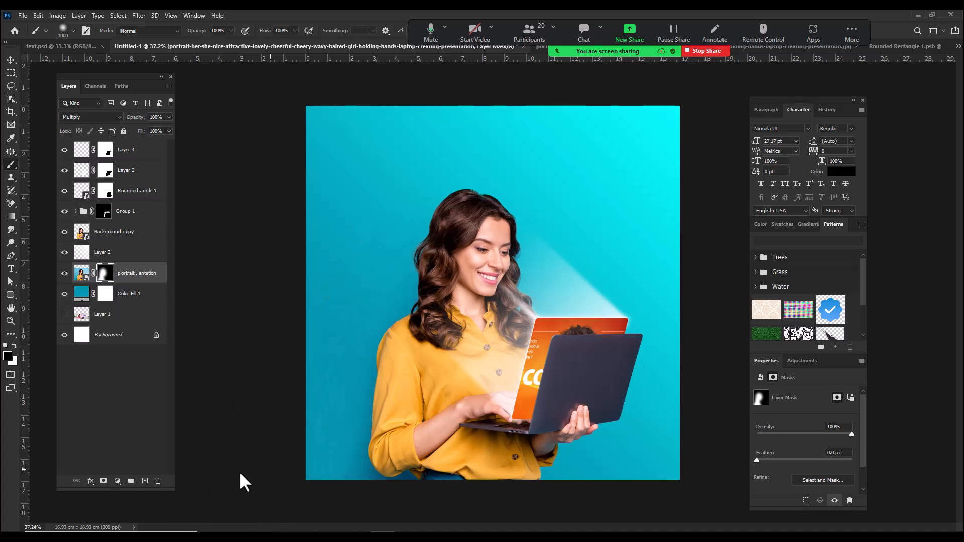
Step: Change the portrait photo layer's blend mode to Luminosity
left_click(87, 118)
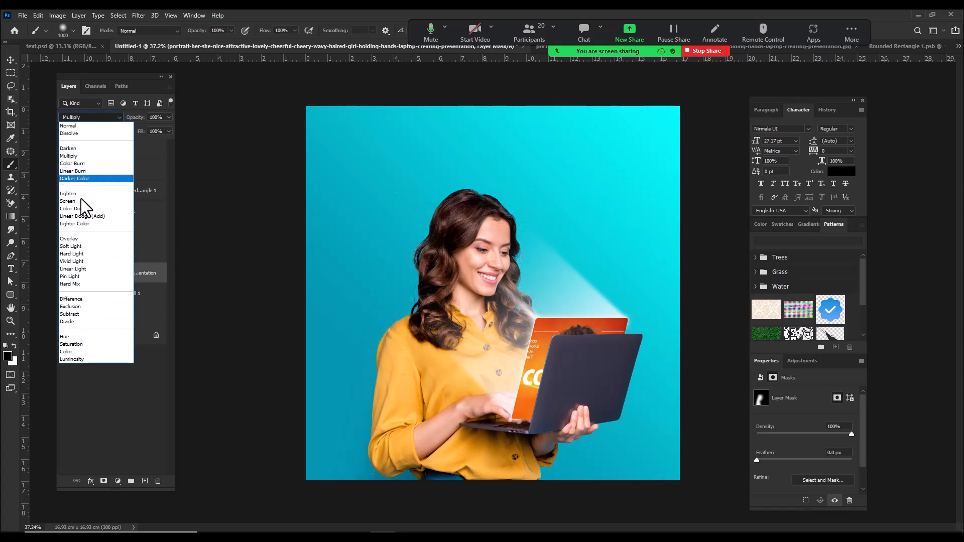
left_click(71, 357)
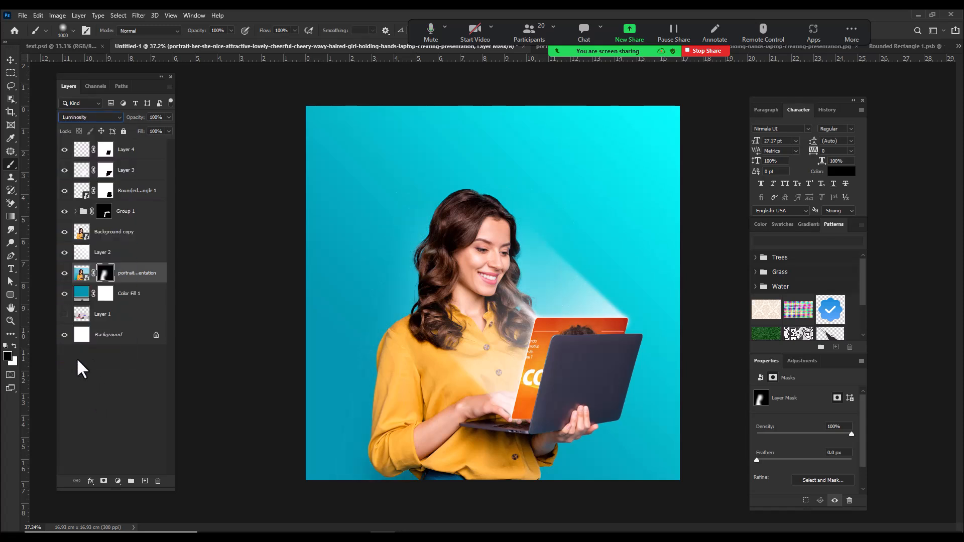
Step: Replace the portrait layer's mask with a new black one and paint the photo's shadow back around the woman with the 1000 px brush
left_click(106, 274, "shift")
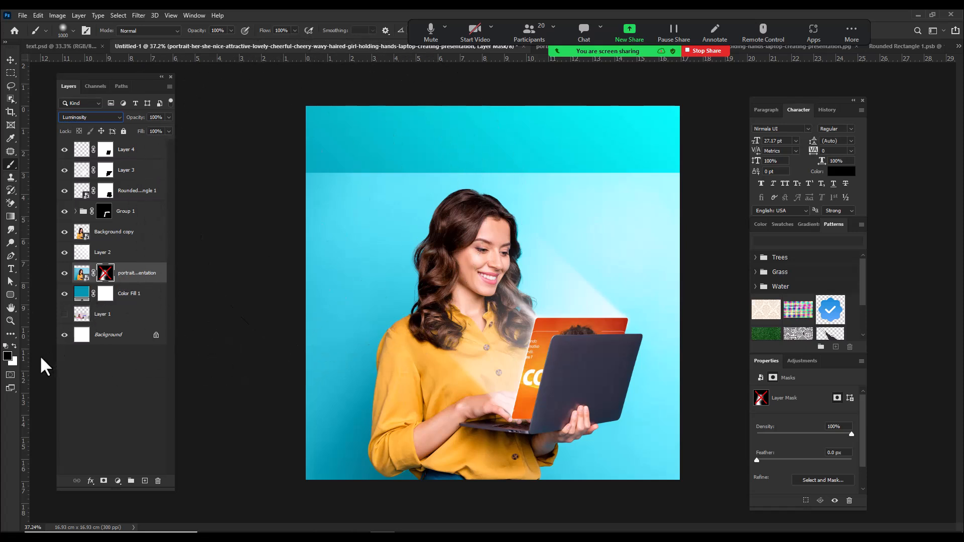
right_click(106, 276)
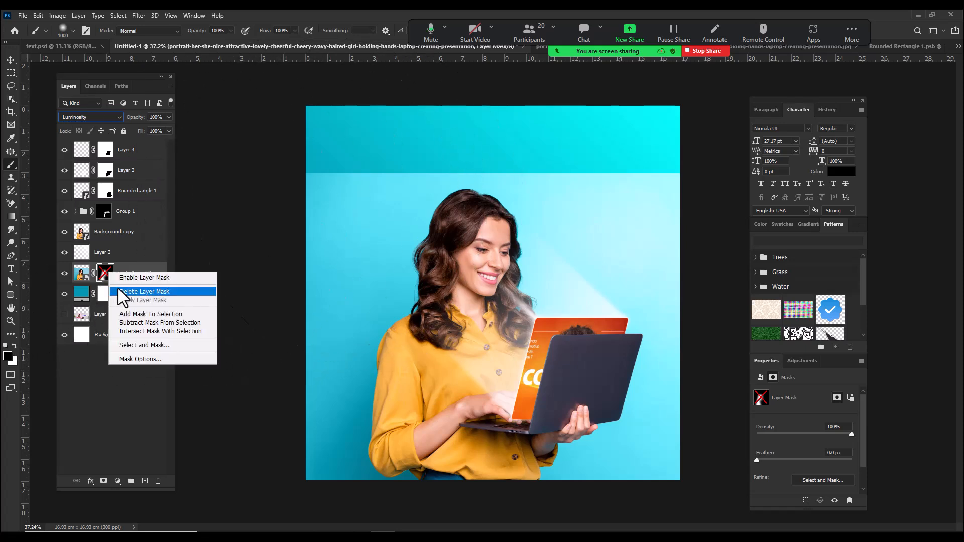
left_click(118, 287)
left_click(103, 481)
mouse_move(249, 273)
left_mouse_down()
mouse_move(333, 204)
mouse_move(462, 269)
mouse_move(236, 302)
mouse_move(228, 329)
mouse_move(507, 160)
mouse_move(645, 430)
mouse_move(588, 441)
mouse_move(720, 216)
mouse_move(783, 194)
mouse_move(699, 284)
mouse_move(624, 269)
mouse_move(637, 292)
left_mouse_up()
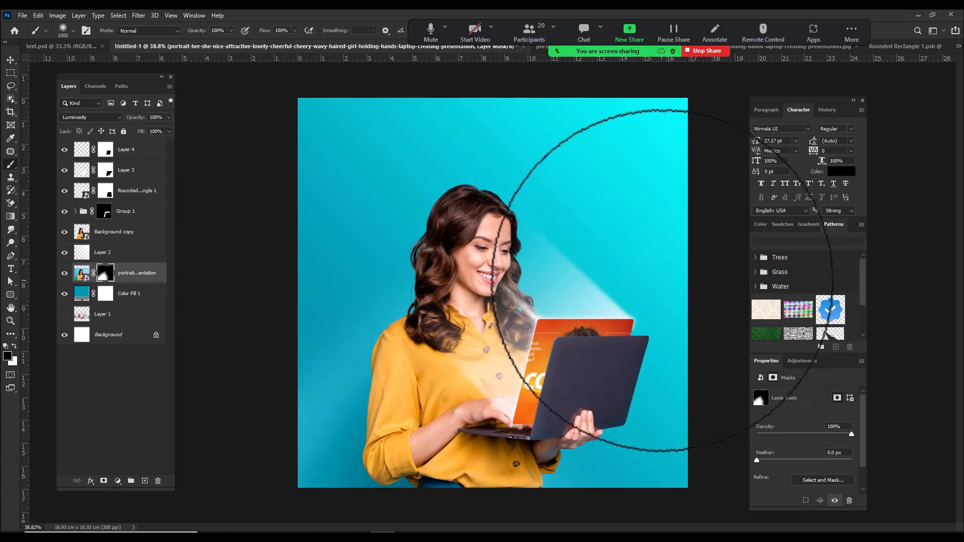
Step: Compare the design with the Rounded Rectangle 1 artwork layer hidden and shown
left_click(126, 189)
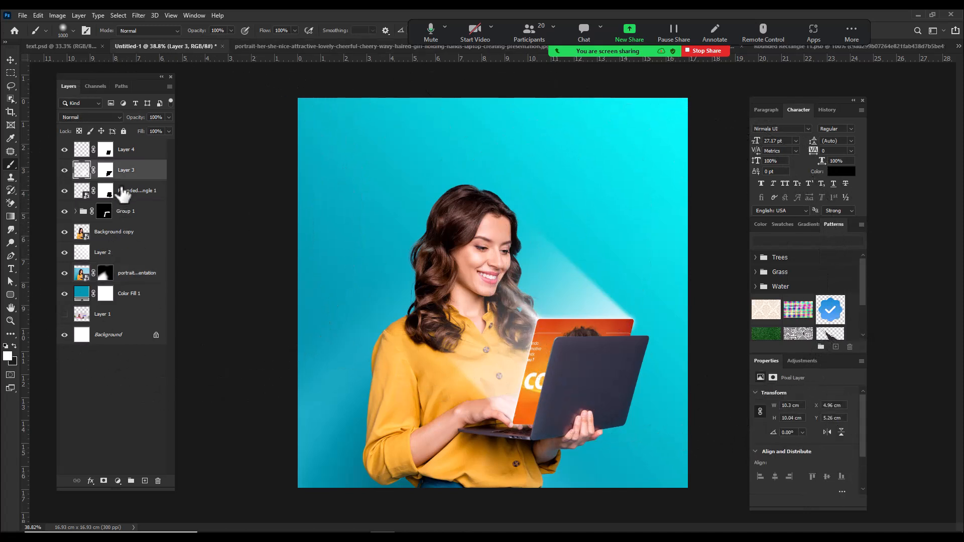
left_click(65, 191)
left_click(65, 191)
left_click(64, 191)
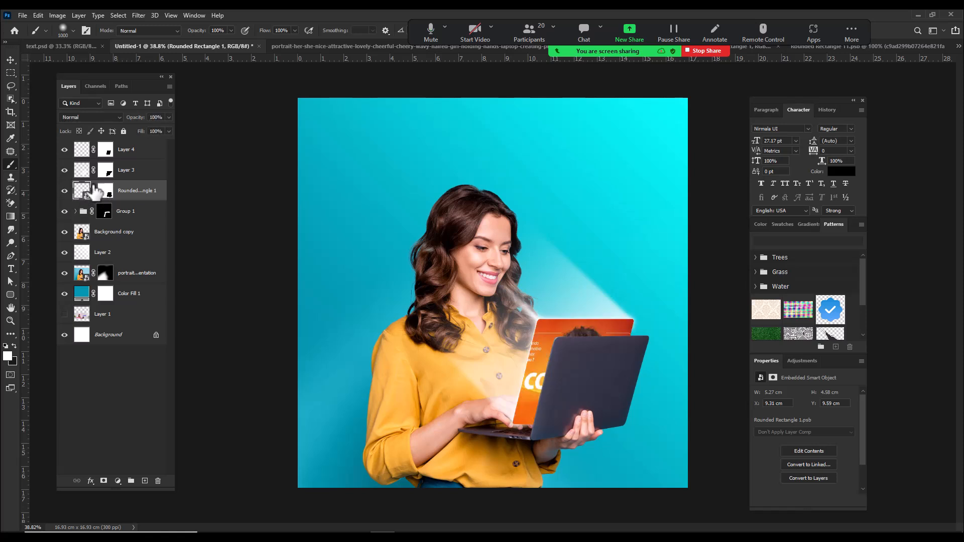
left_click(64, 191)
Step: Check the light beam on Layer 3 on and off, then duplicate the layer and set the copy to Overlay
left_click(136, 172)
left_click(65, 171)
left_click(66, 171)
left_click(66, 170)
left_click(66, 170)
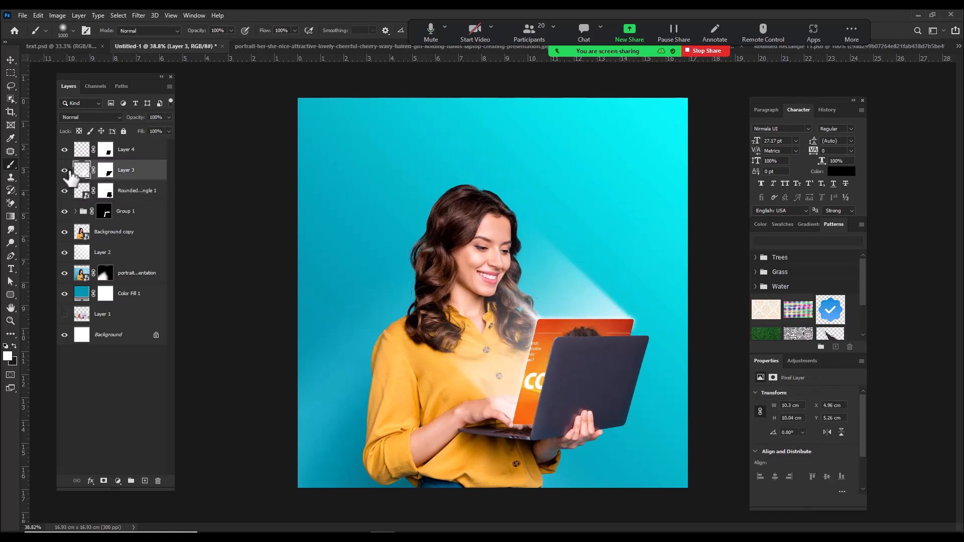
key("ctrl+j")
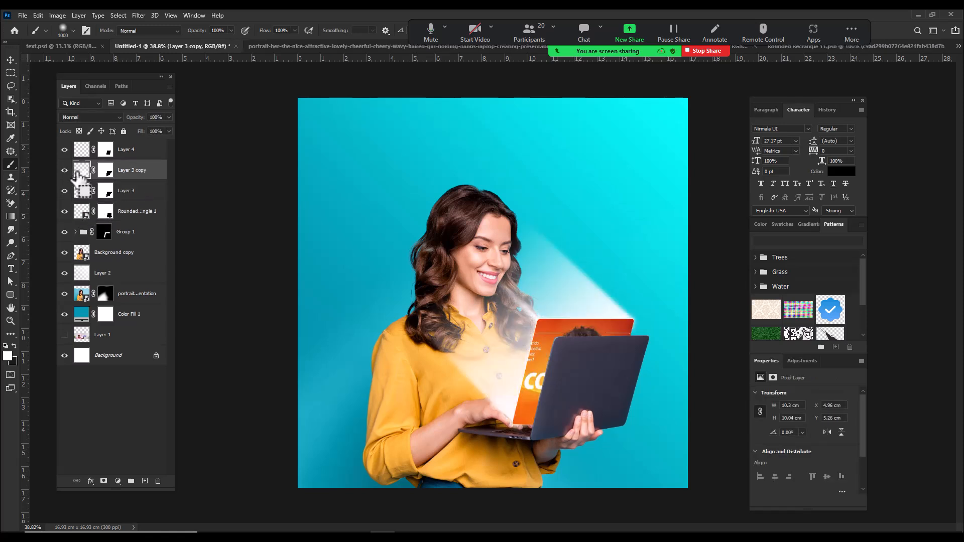
left_click(92, 117)
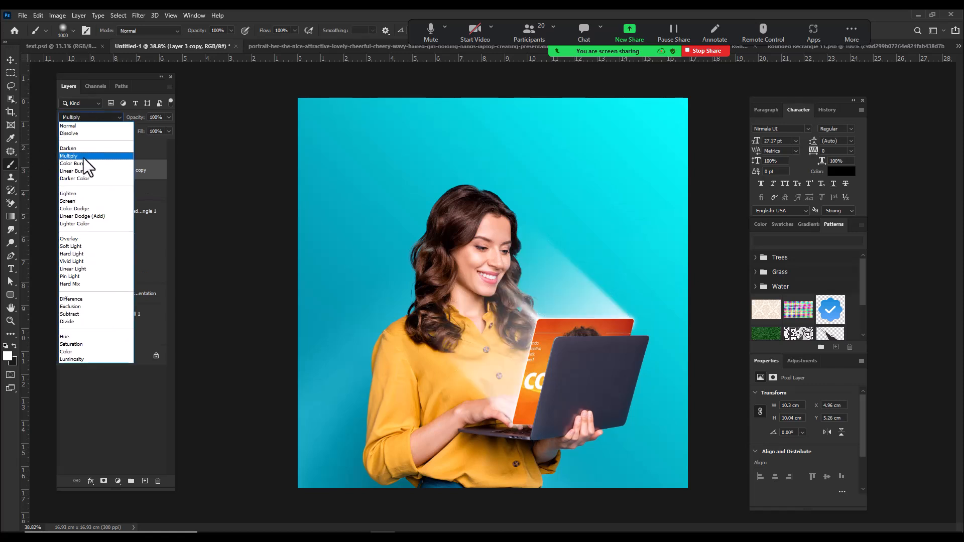
left_click(75, 239)
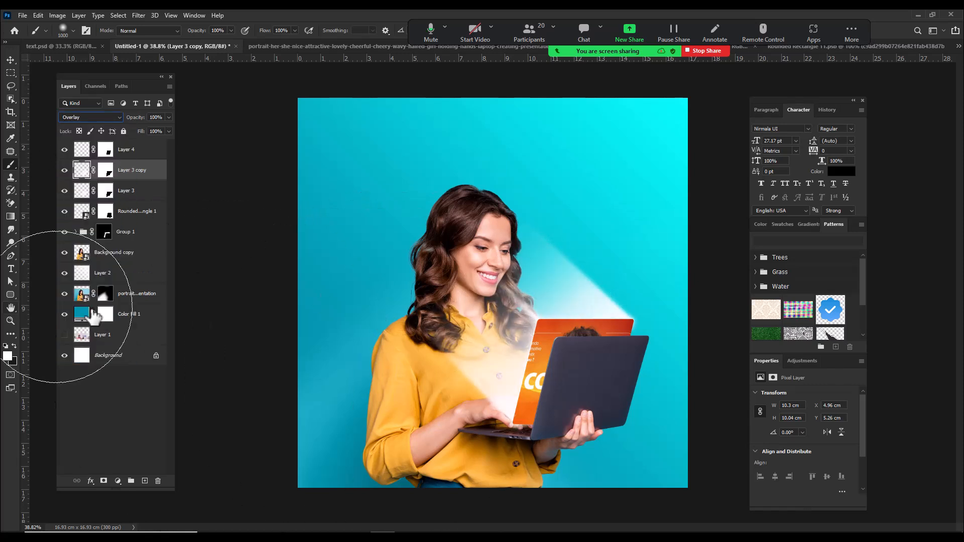
Step: Set the portrait photo layer's blend mode to Color and compare the design with it hidden and shown
left_click(138, 297)
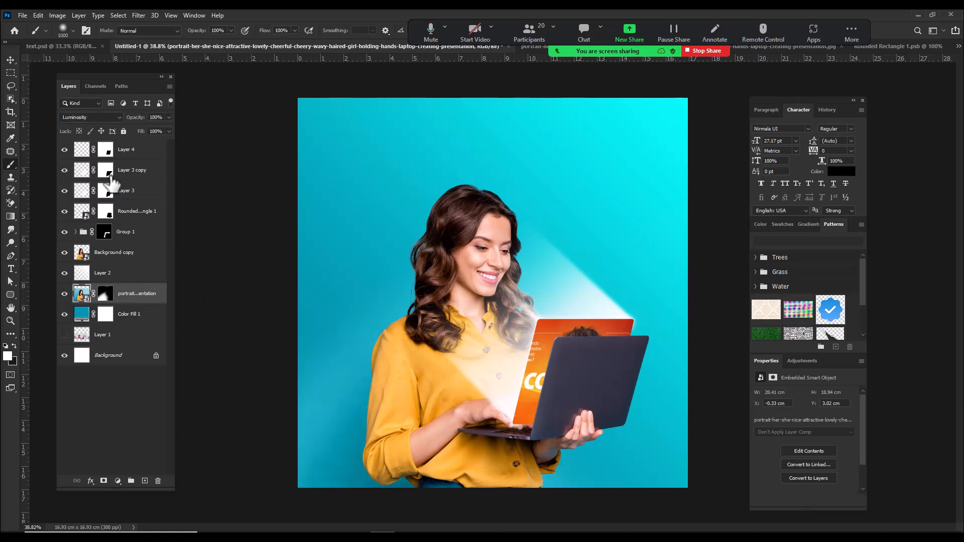
left_click(89, 116)
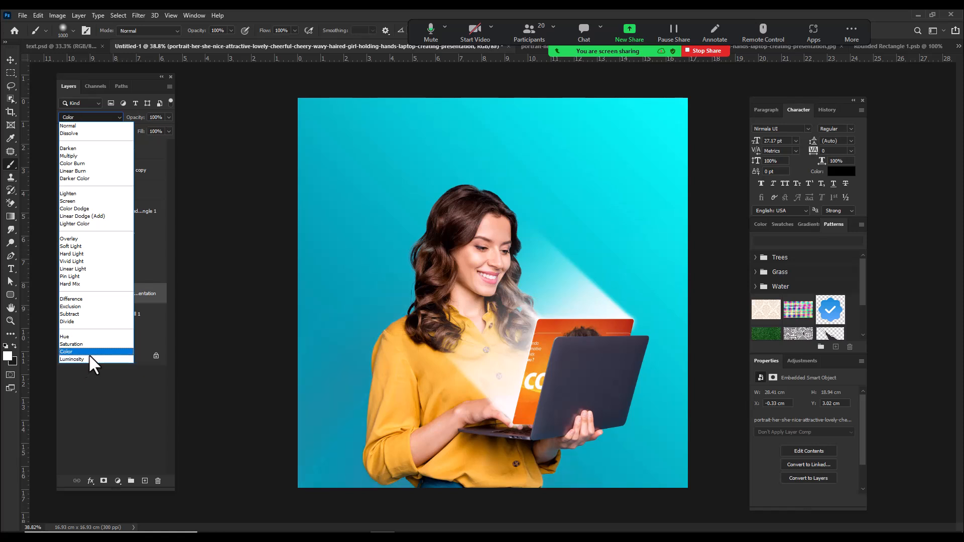
left_click(89, 353)
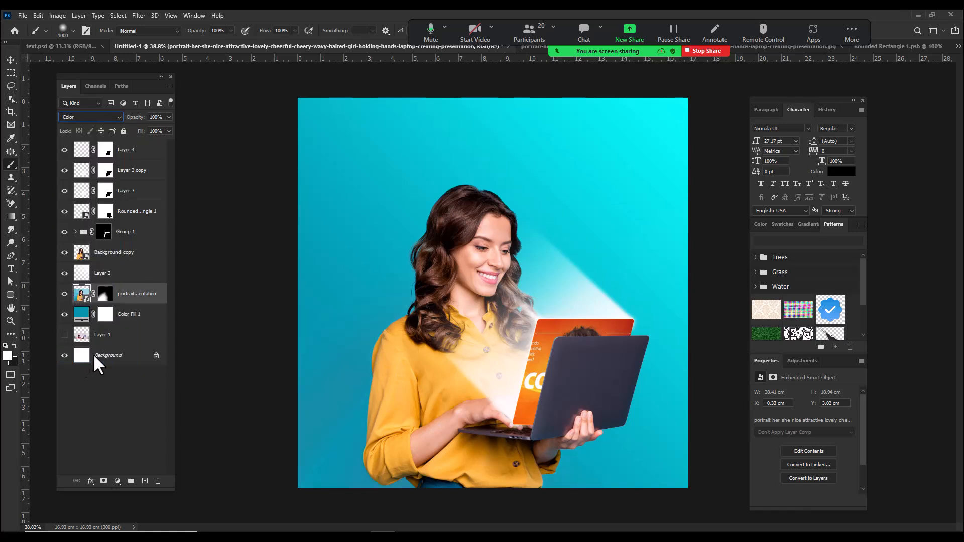
left_click(65, 293)
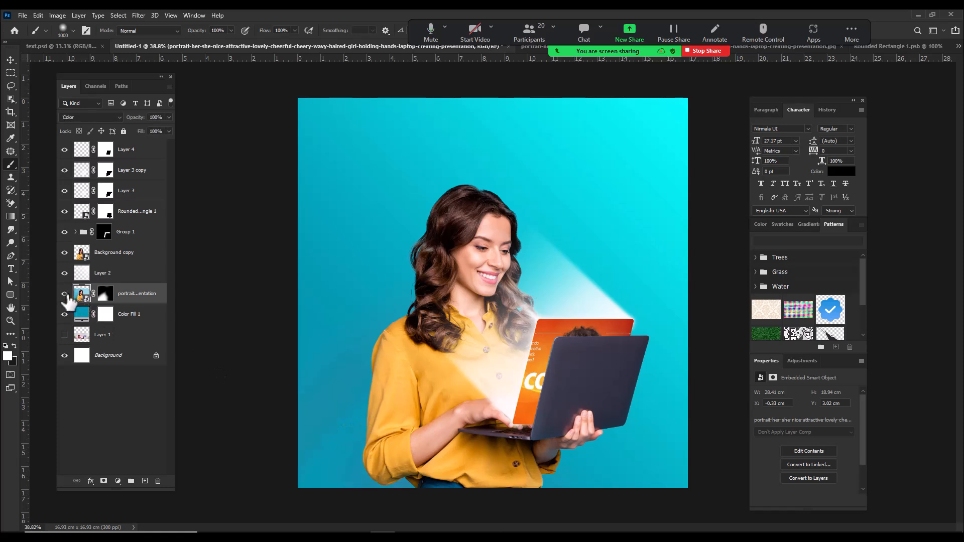